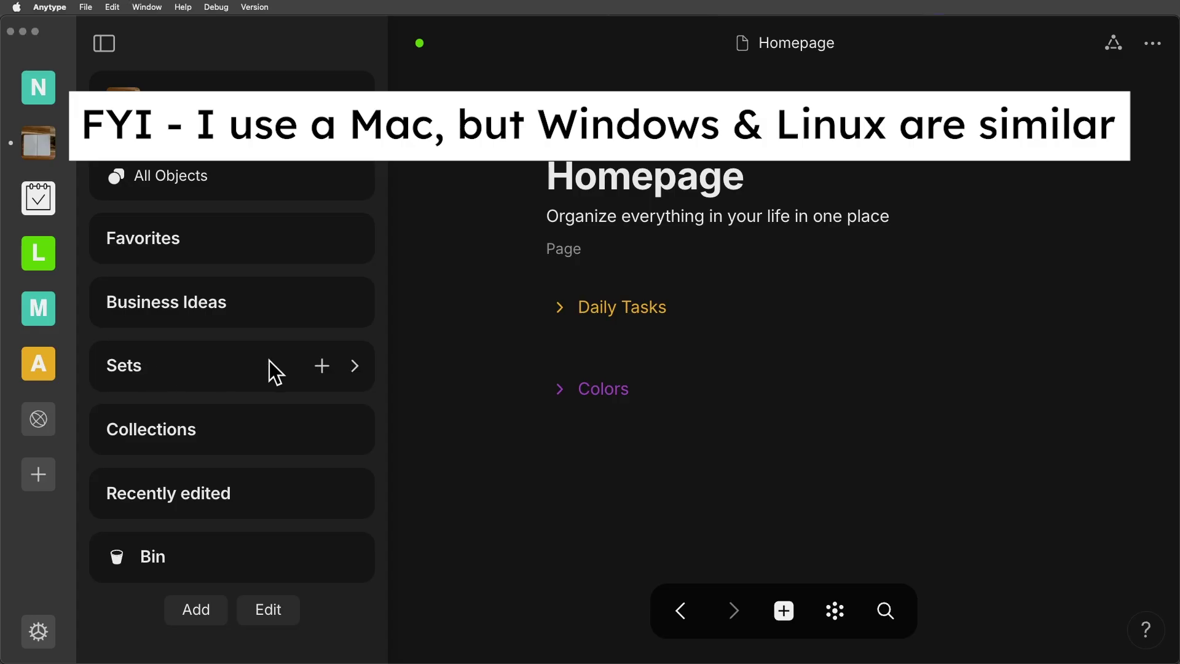
Expand the Sets list in the sidebar to show sets such as Harry Potter Budget.
left_click(354, 368)
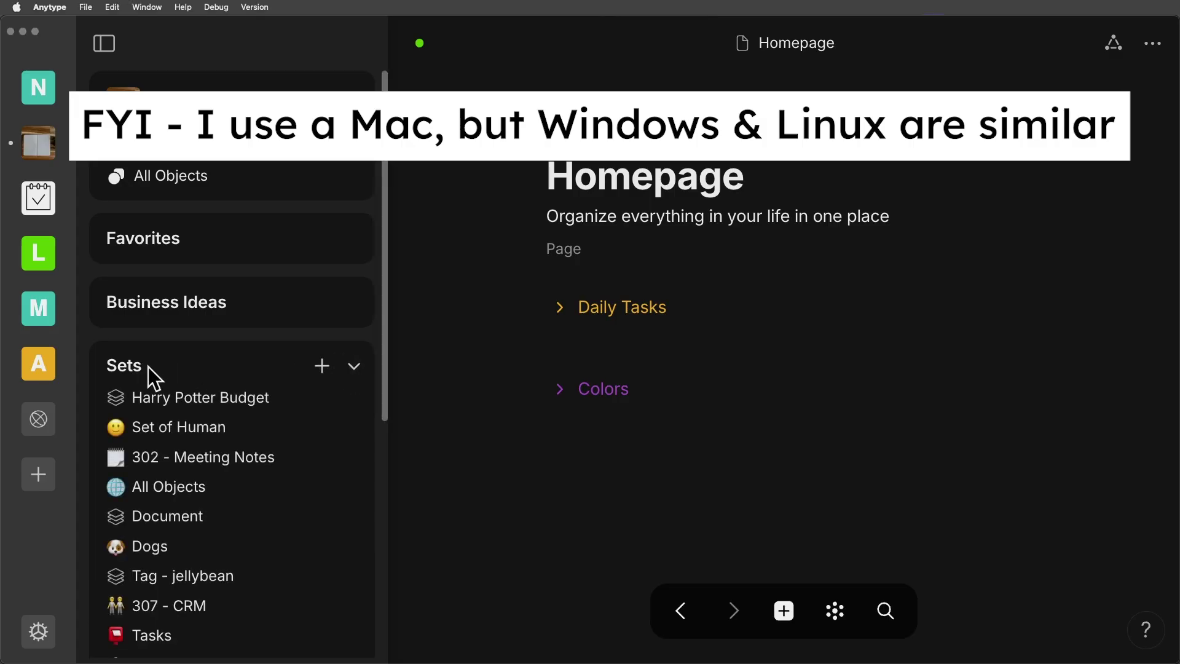
Open the Harry Potter Budget set and glance at its table view settings.
left_click(194, 403)
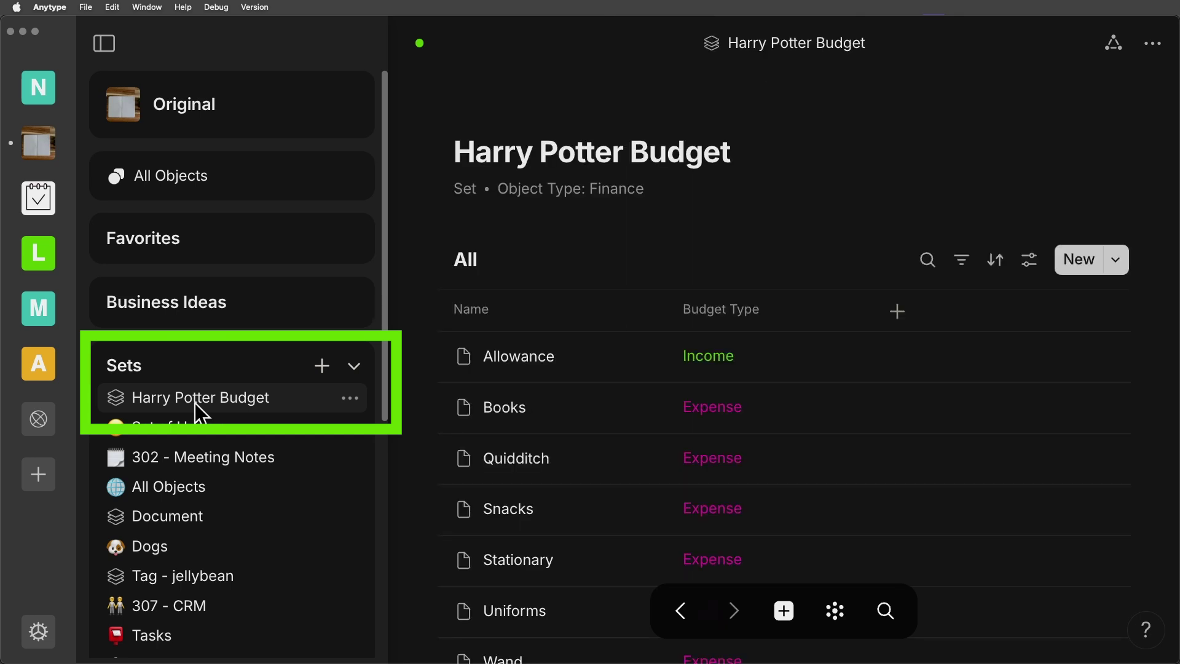
left_click(1033, 266)
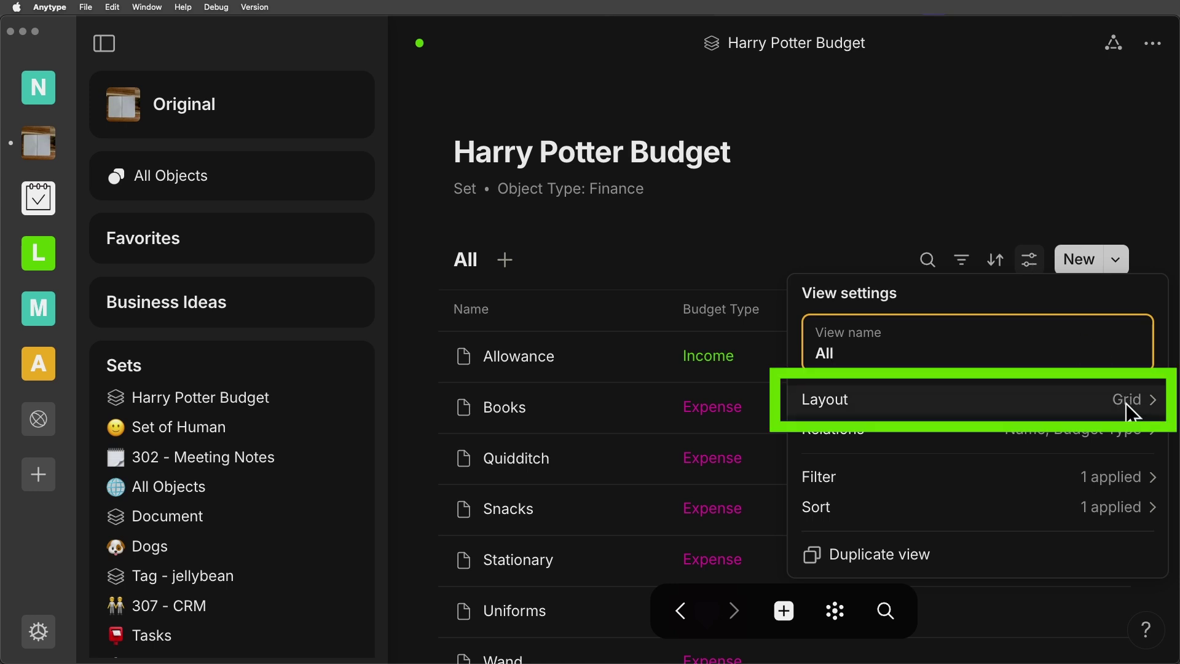
left_click(938, 186)
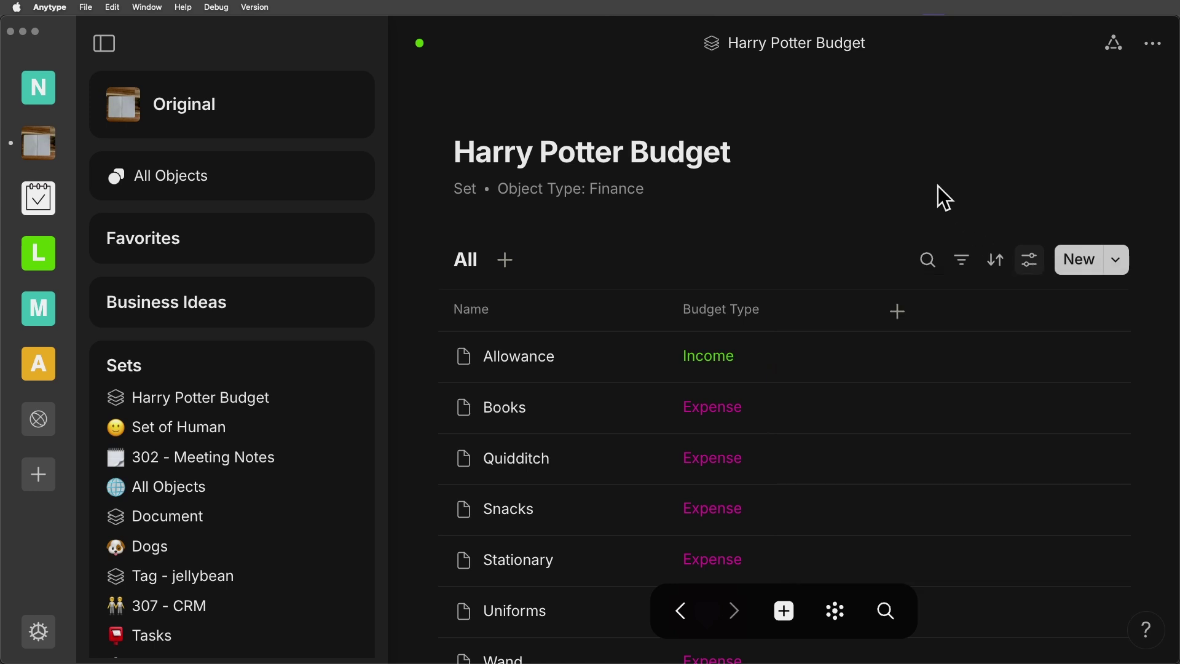
scroll(938, 186, "down", 1)
scroll(937, 185, "down", 5)
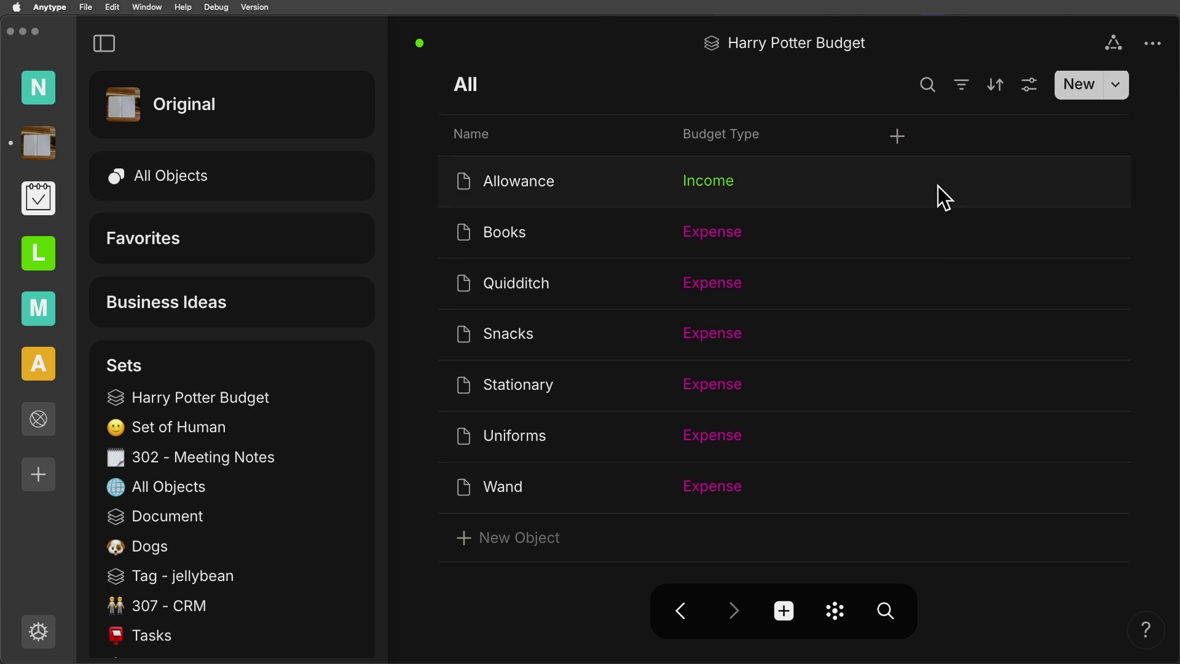
Add a Count calculation under the Budget Type column, showing Count 7.
left_click(746, 135)
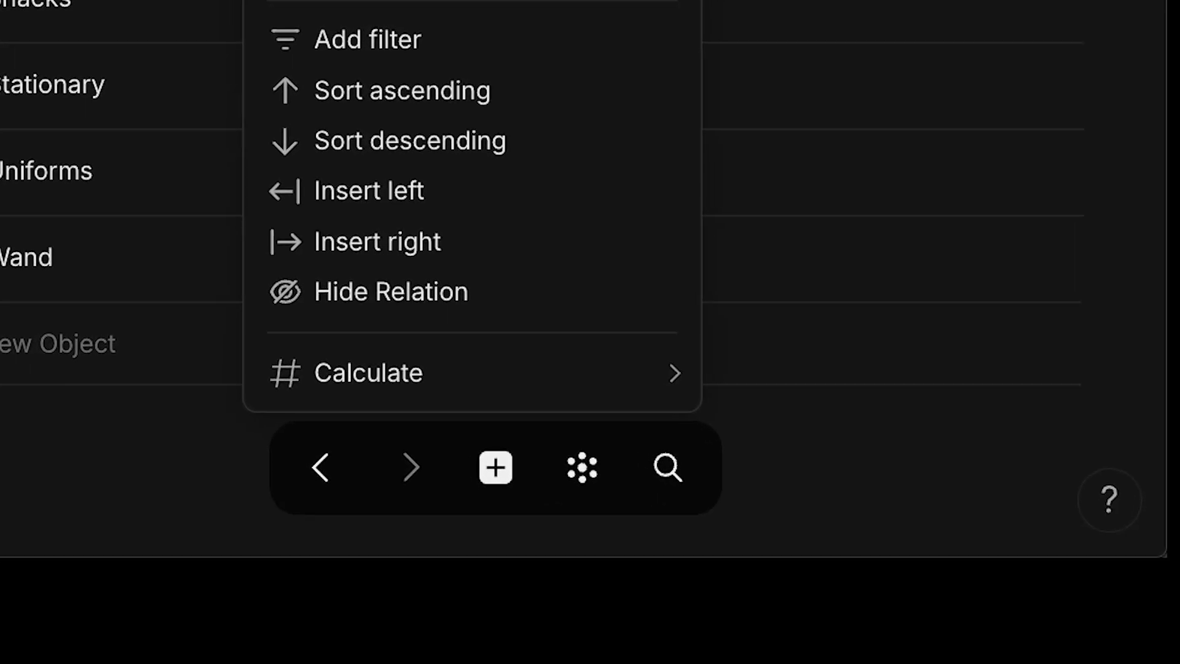
mouse_move(166, 311)
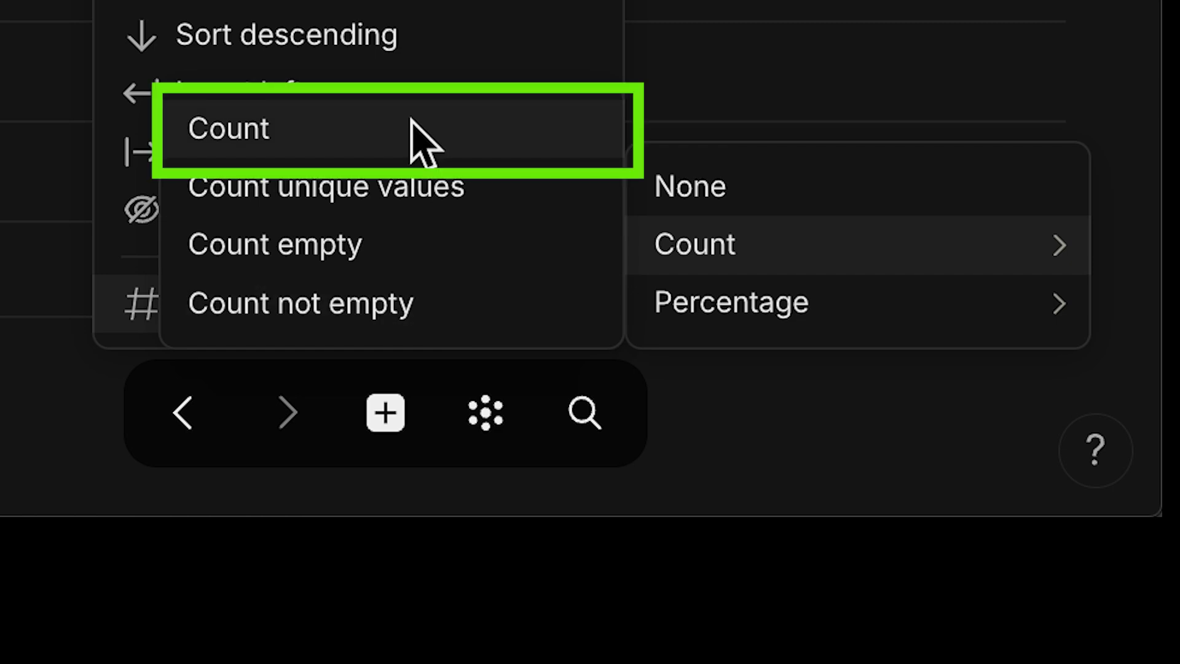
left_click(411, 121)
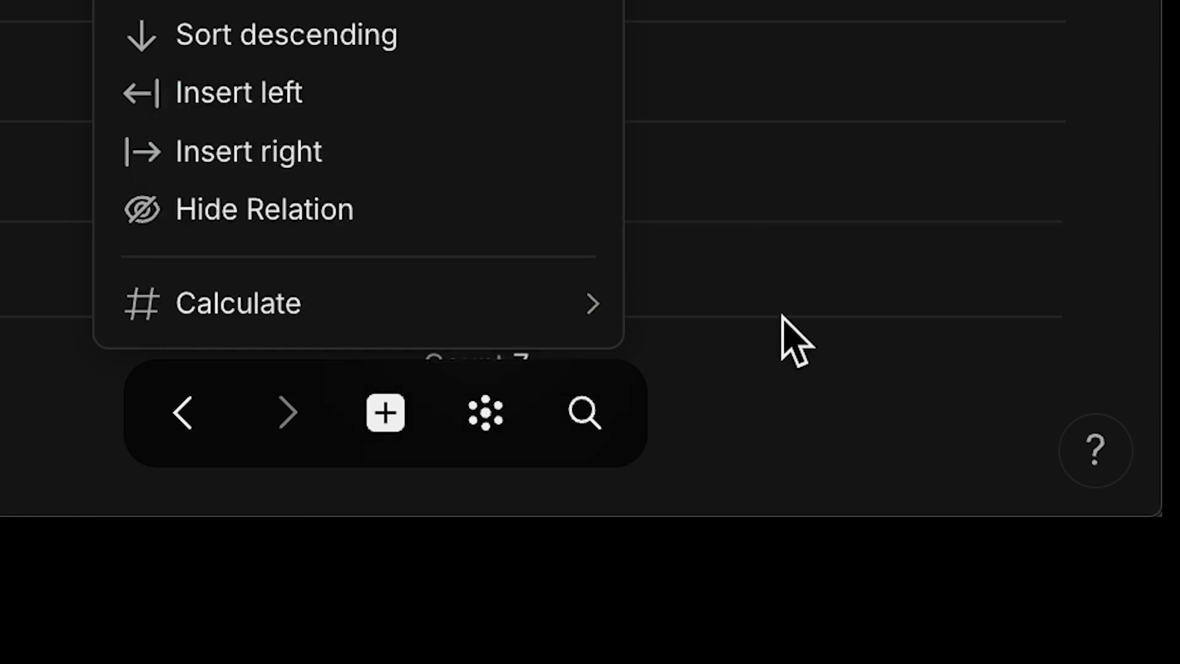
left_click(756, 337)
scroll(755, 337, "down", 2)
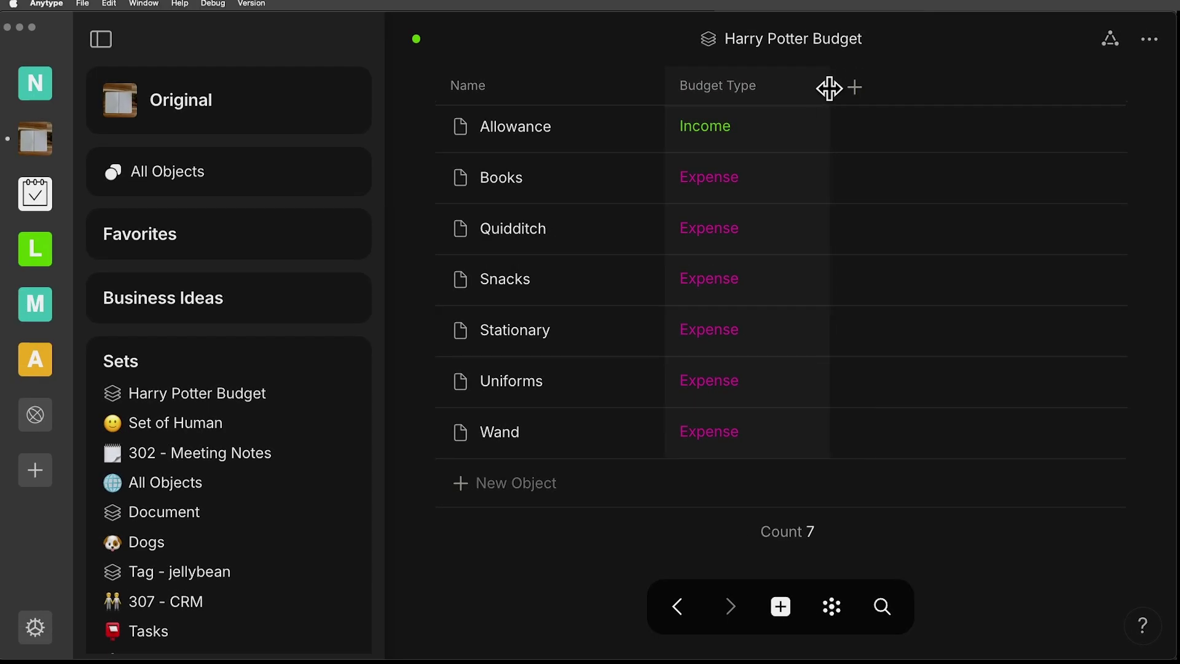
left_click_drag(829, 89, 776, 89)
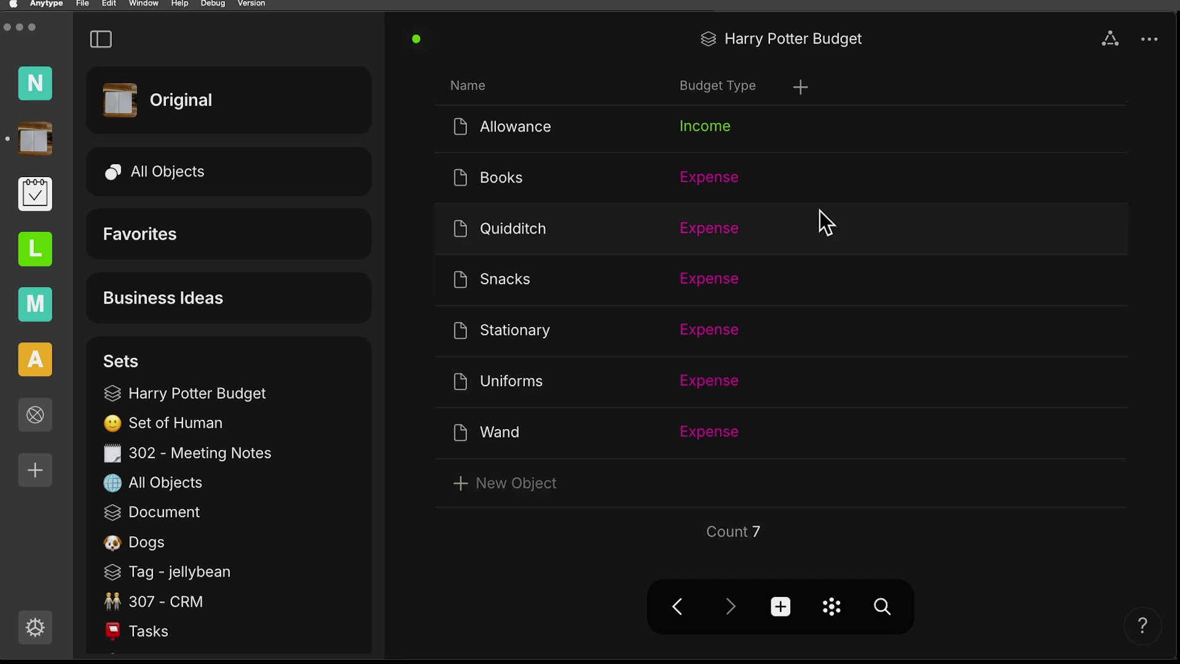
scroll(827, 184, "up", 3)
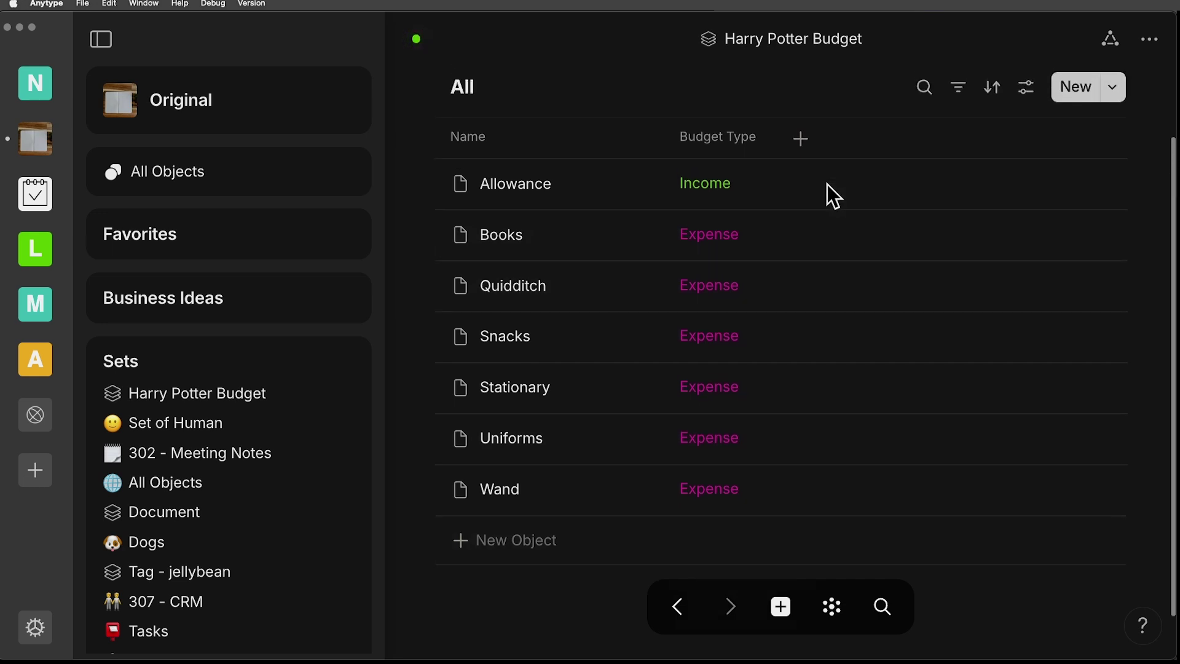
Add the Budget relation as a new column in the table.
left_click(801, 147)
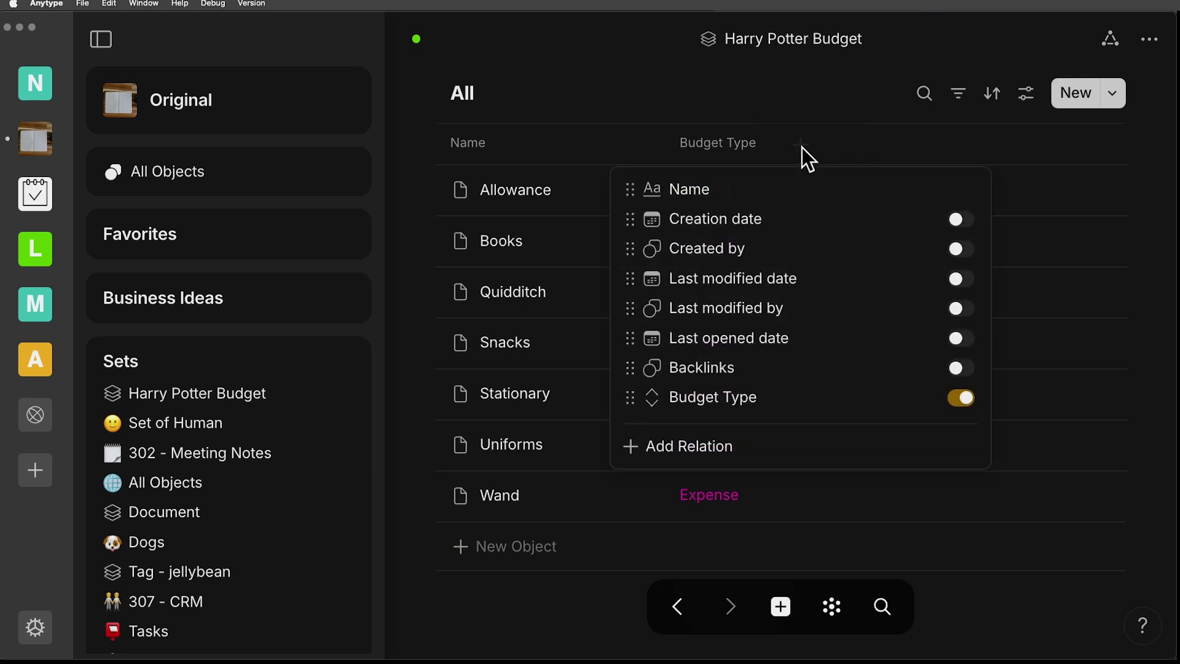
left_click(725, 451)
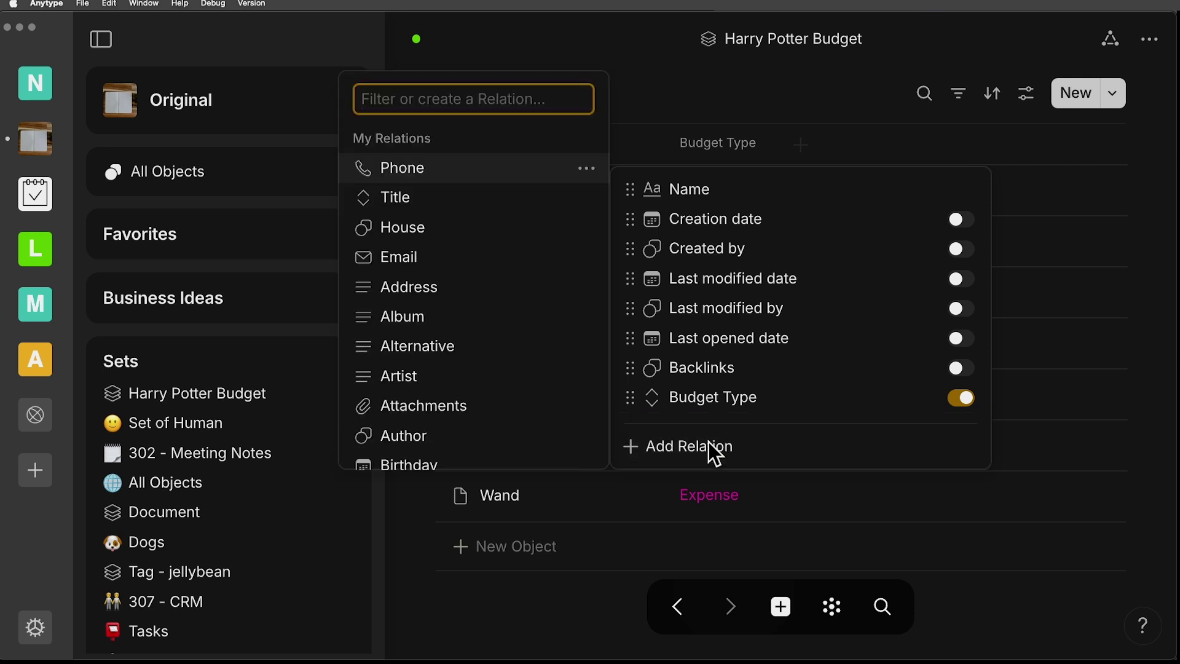
scroll(549, 382, "down", 3)
scroll(547, 381, "down", 3)
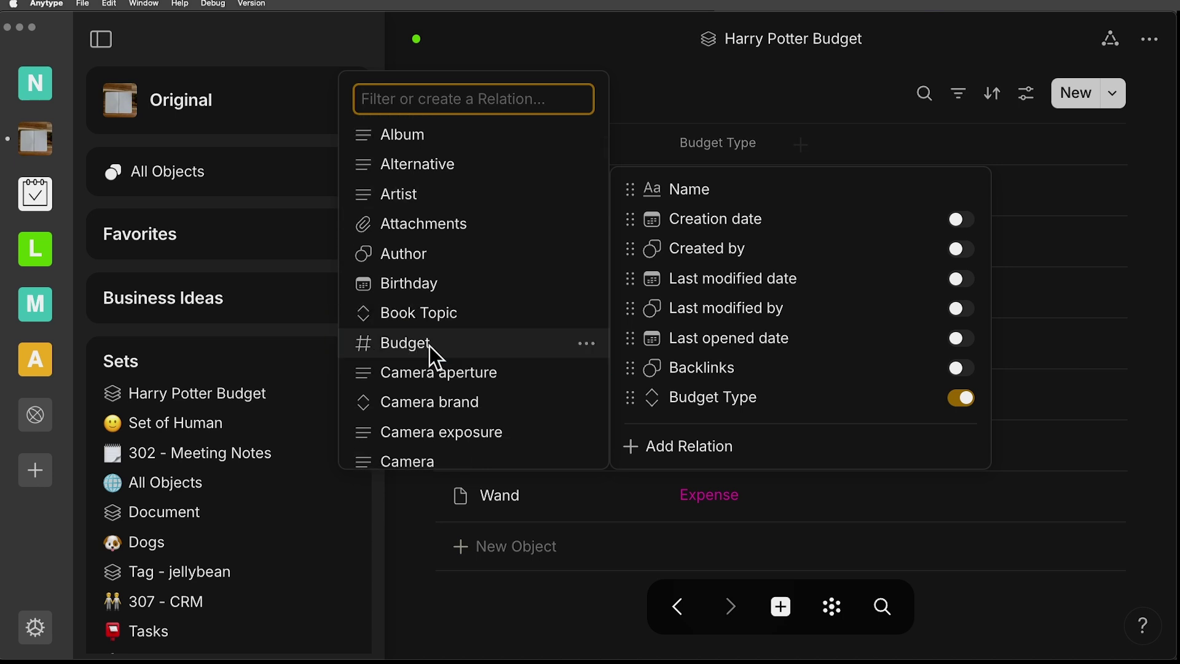
left_click(429, 345)
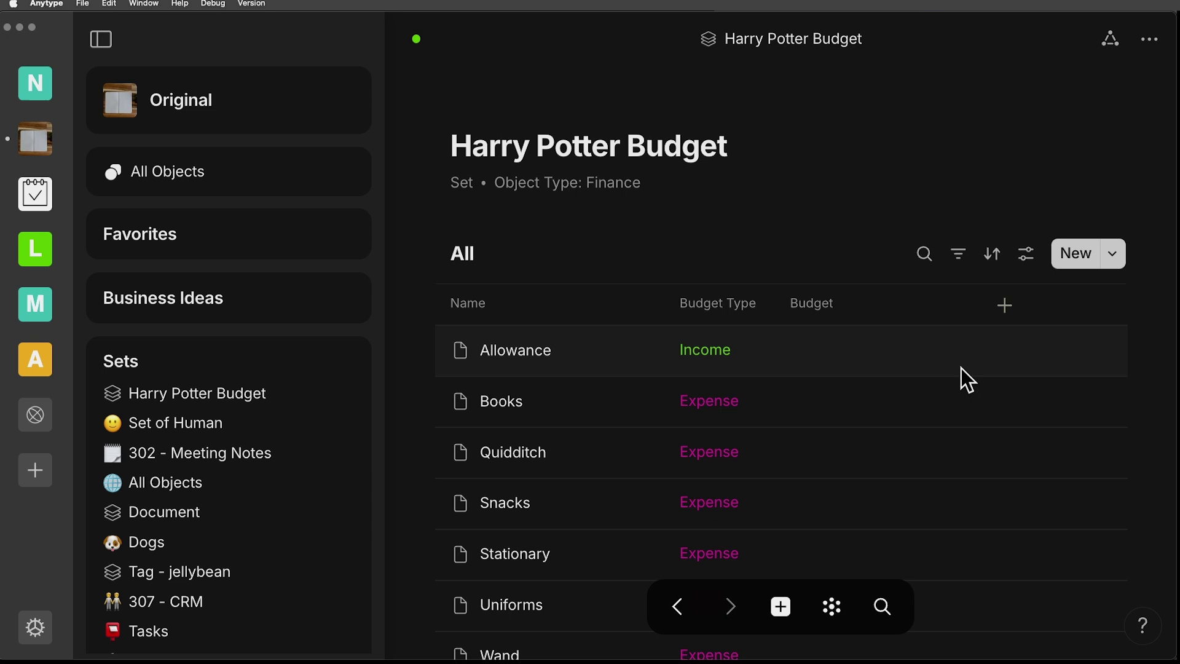
Fill the Budget cells with 1000, -200, -100, -20, -50, -200 and -300.
left_click(843, 345)
type("1000")
left_click(838, 400)
type("-200")
key("Return")
type("-100 -20 -50 -200 -300")
scroll(829, 504, "up", 2)
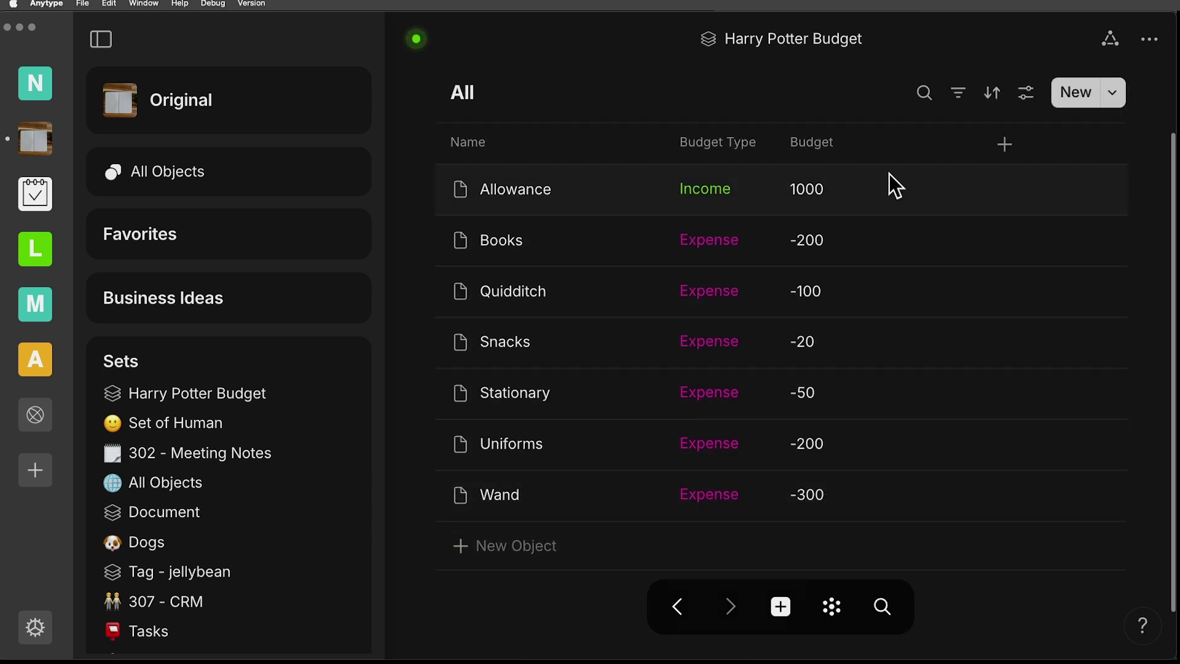
Add a Sum calculation under the Budget column, totalling 130.
left_click(814, 144)
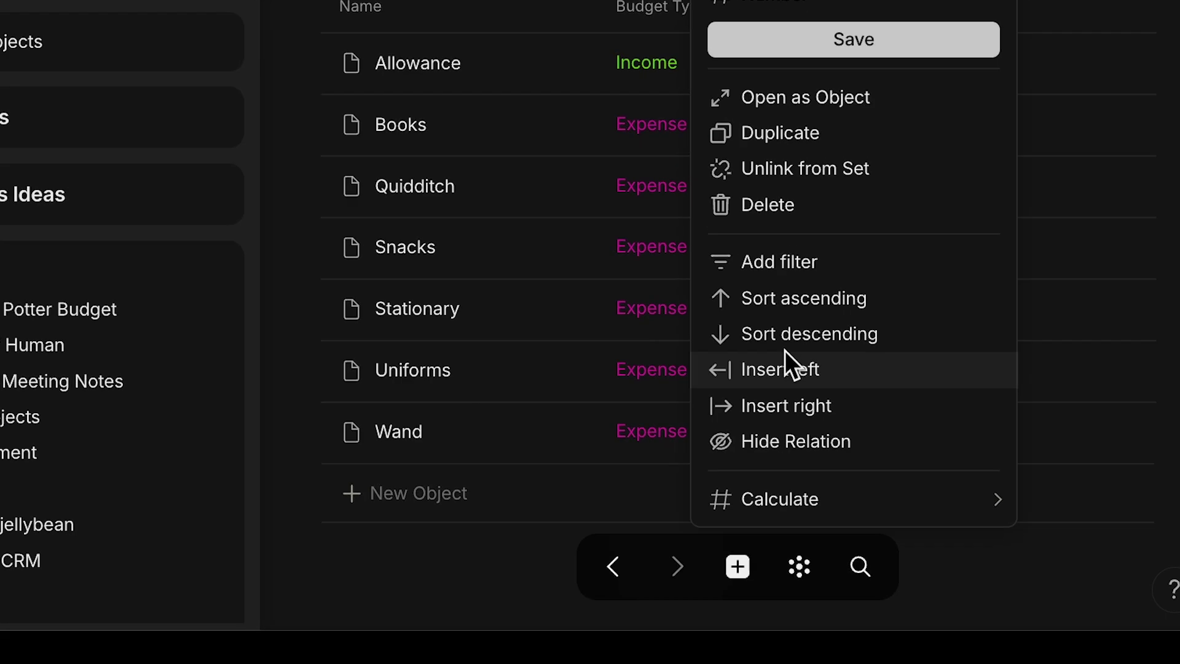
mouse_move(815, 552)
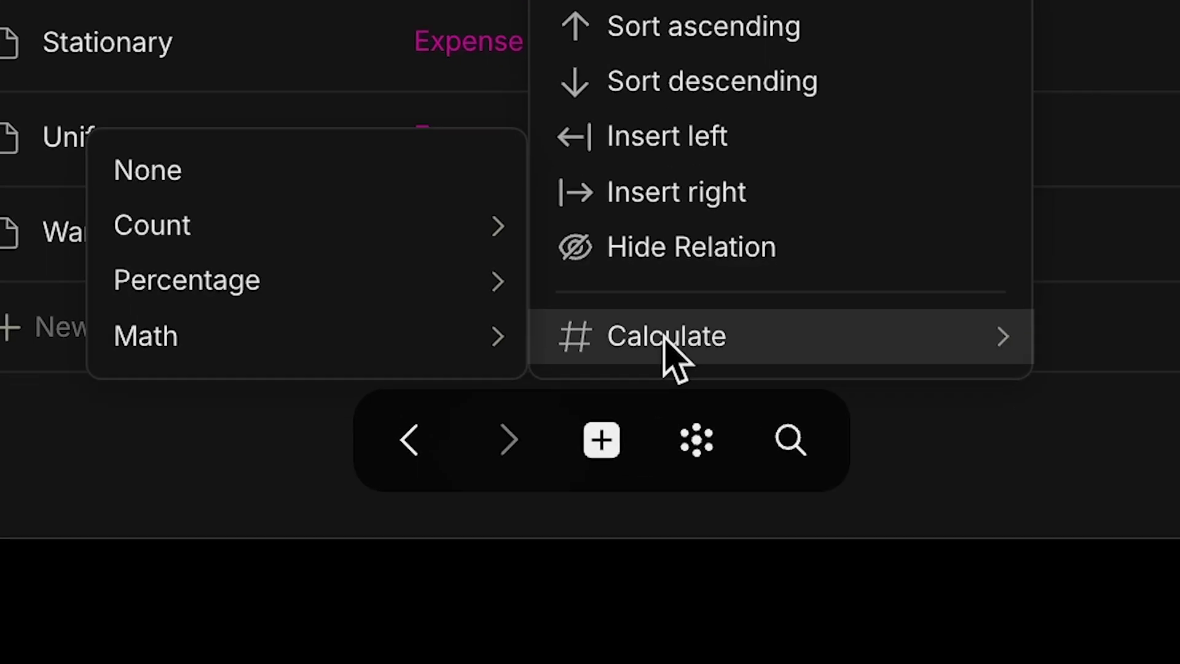
mouse_move(232, 335)
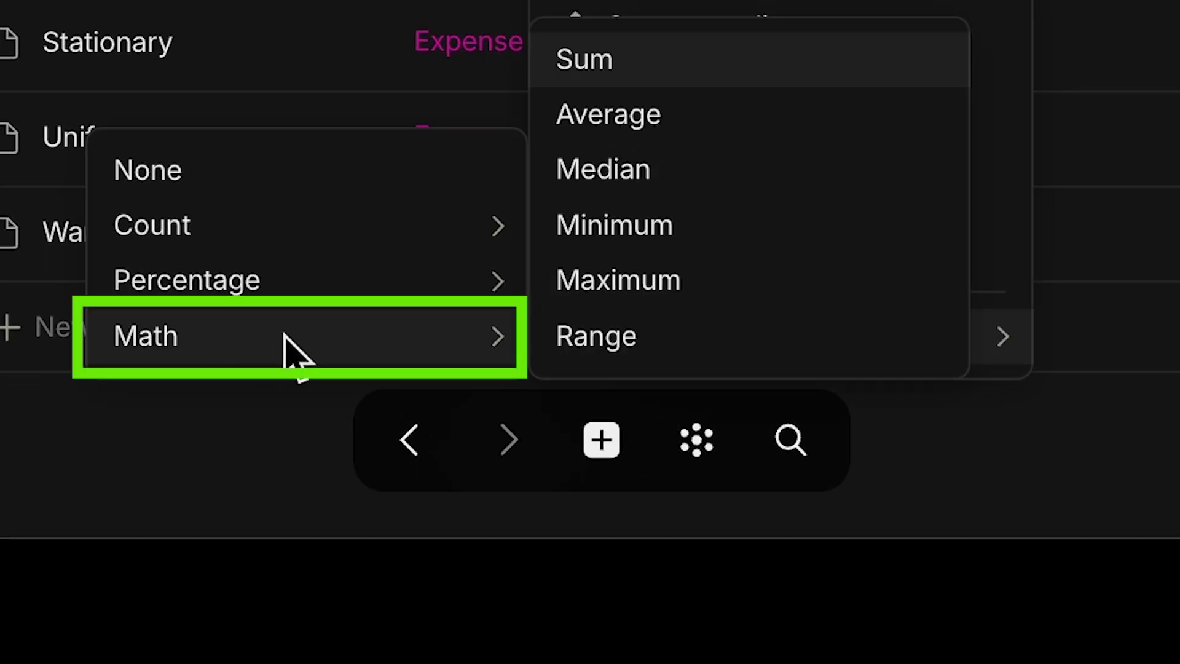
left_click(649, 55)
left_click(1126, 355)
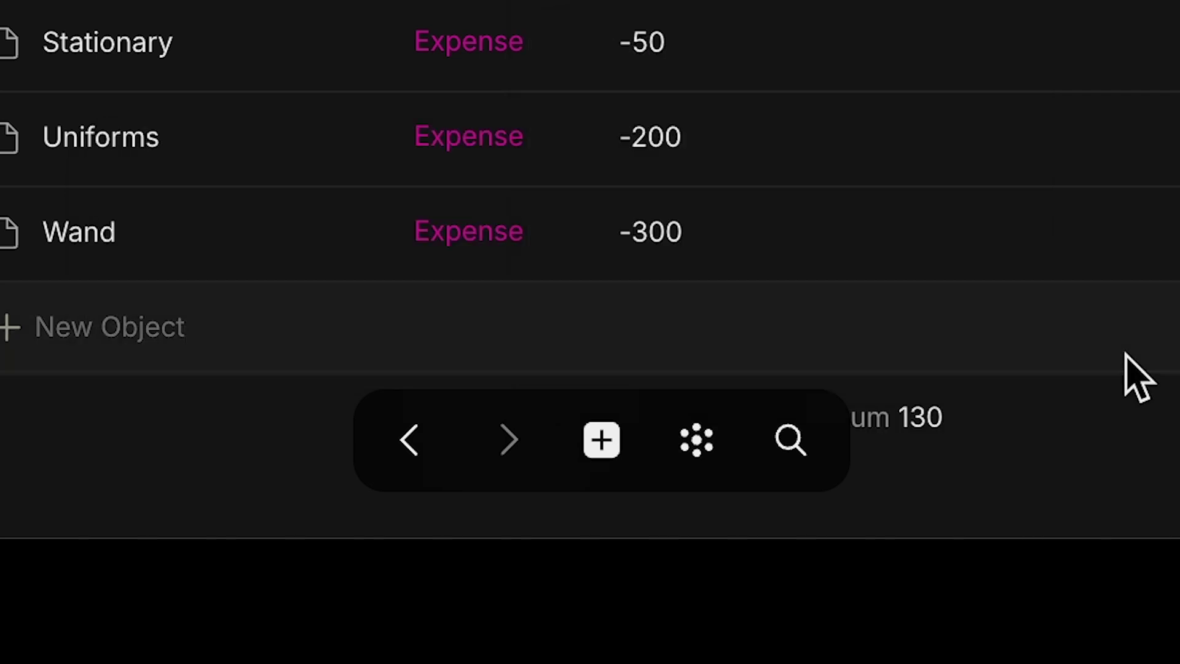
scroll(1126, 355, "down", 2)
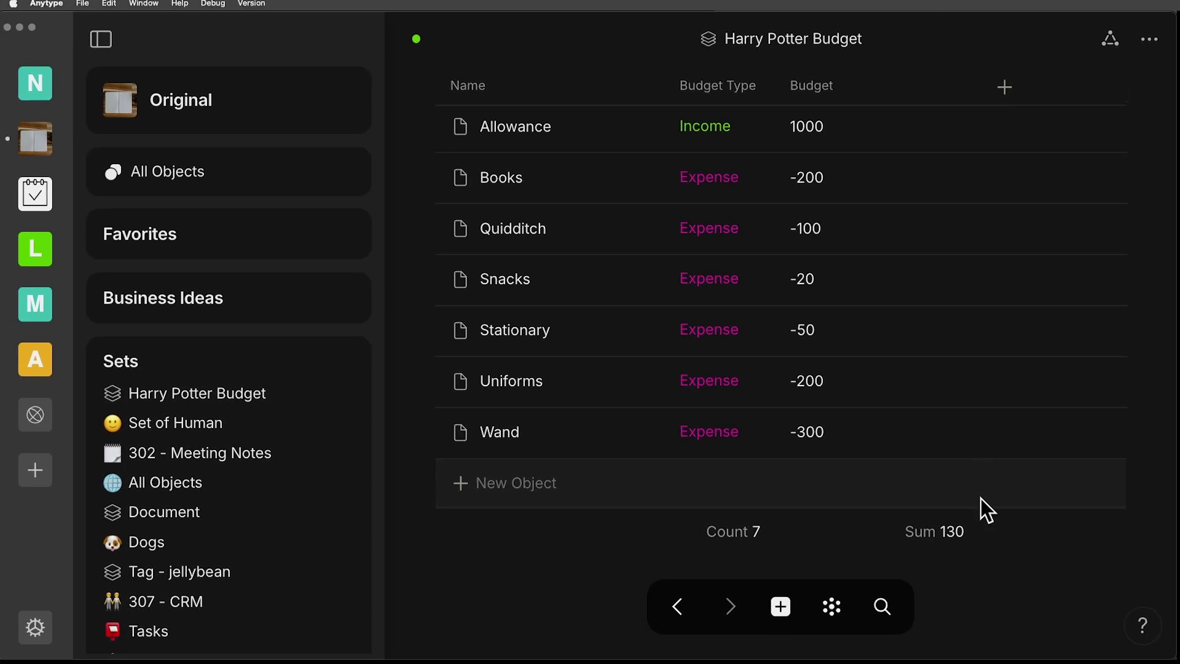
Drag the Budget column's edge left to make it narrower.
left_click(935, 86)
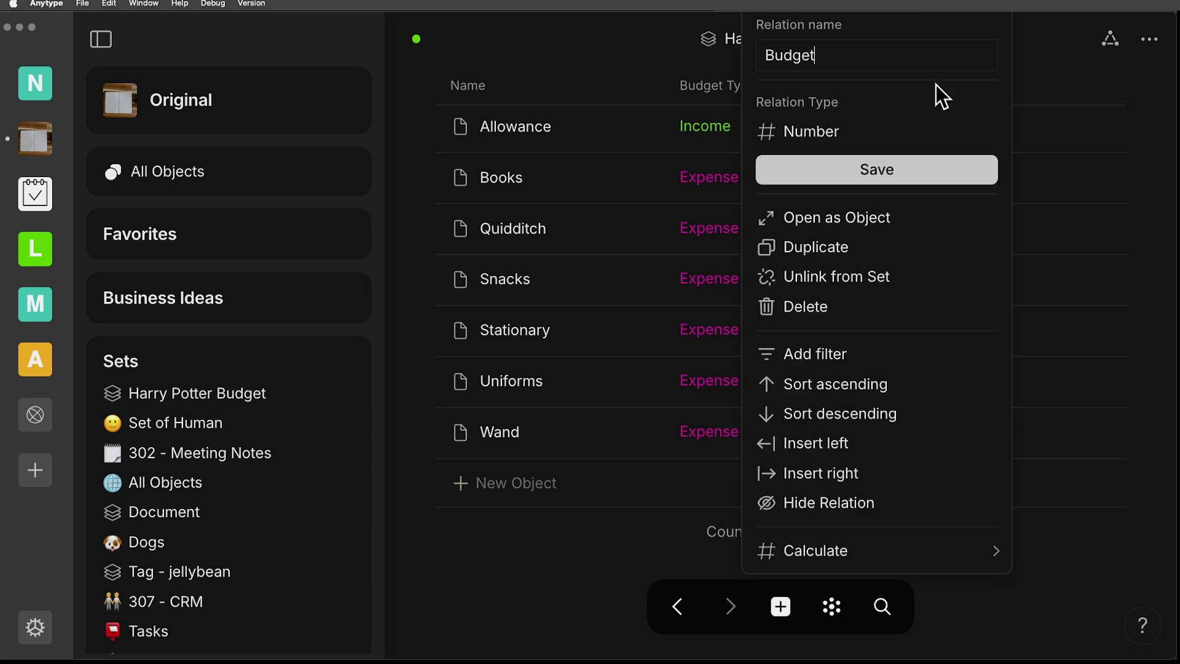
left_click(1052, 89)
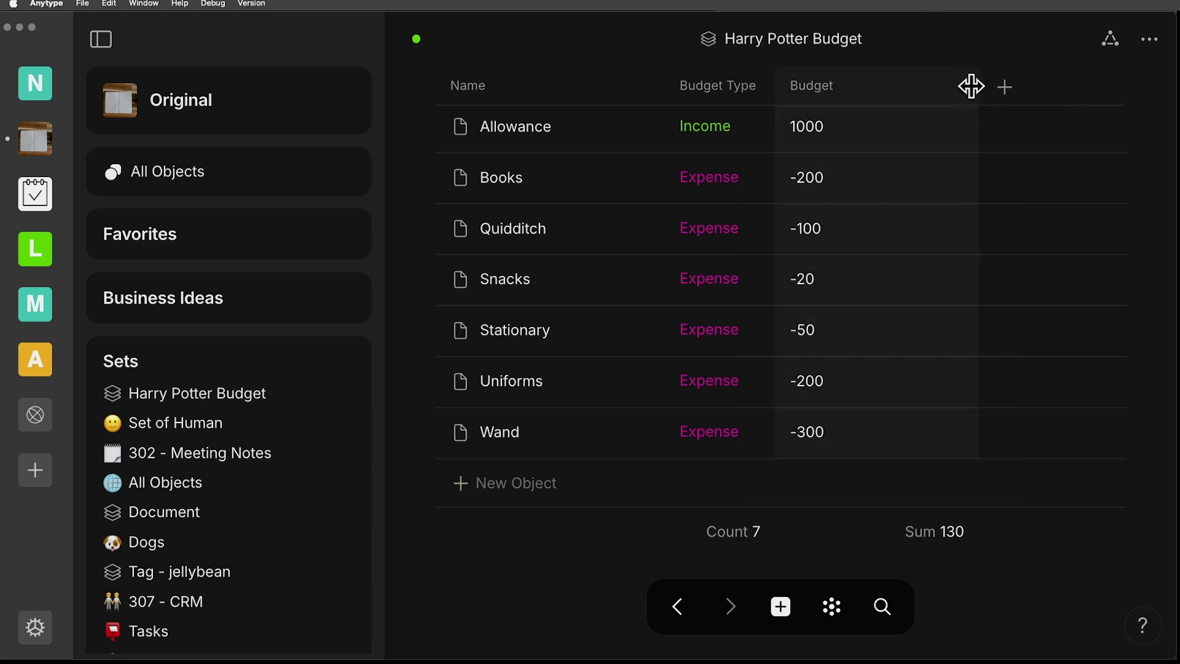
left_click_drag(971, 86, 864, 83)
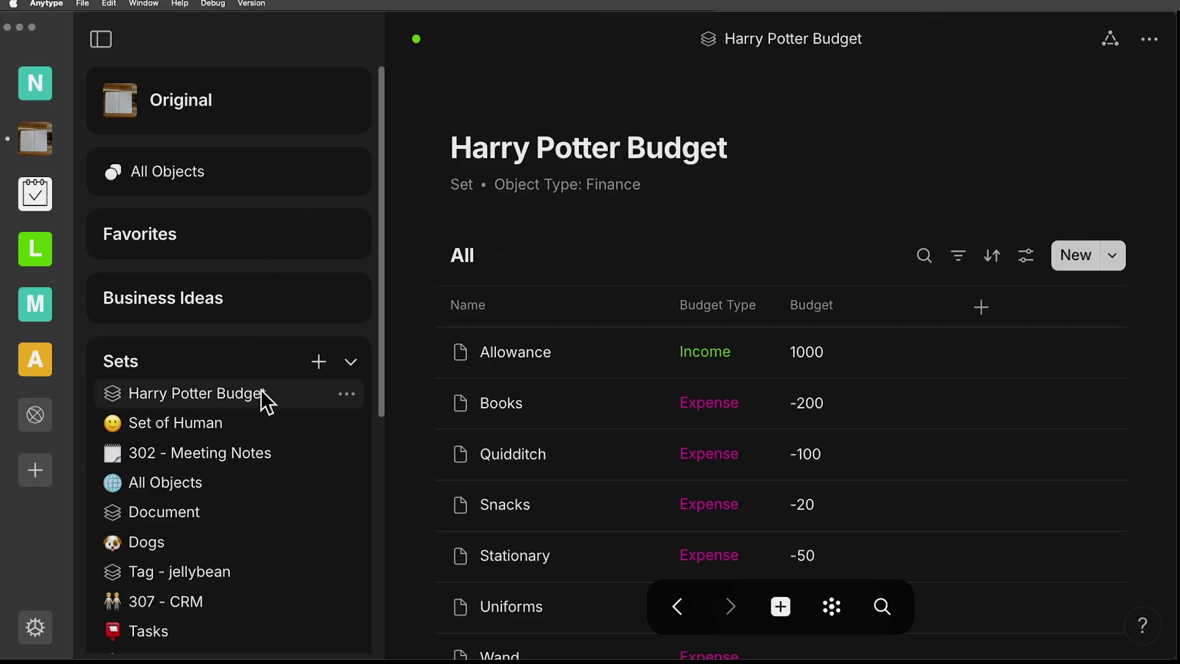
Open 302 - Meeting Notes and widen the date column to show March 28, 2024.
scroll(263, 393, "down", 2)
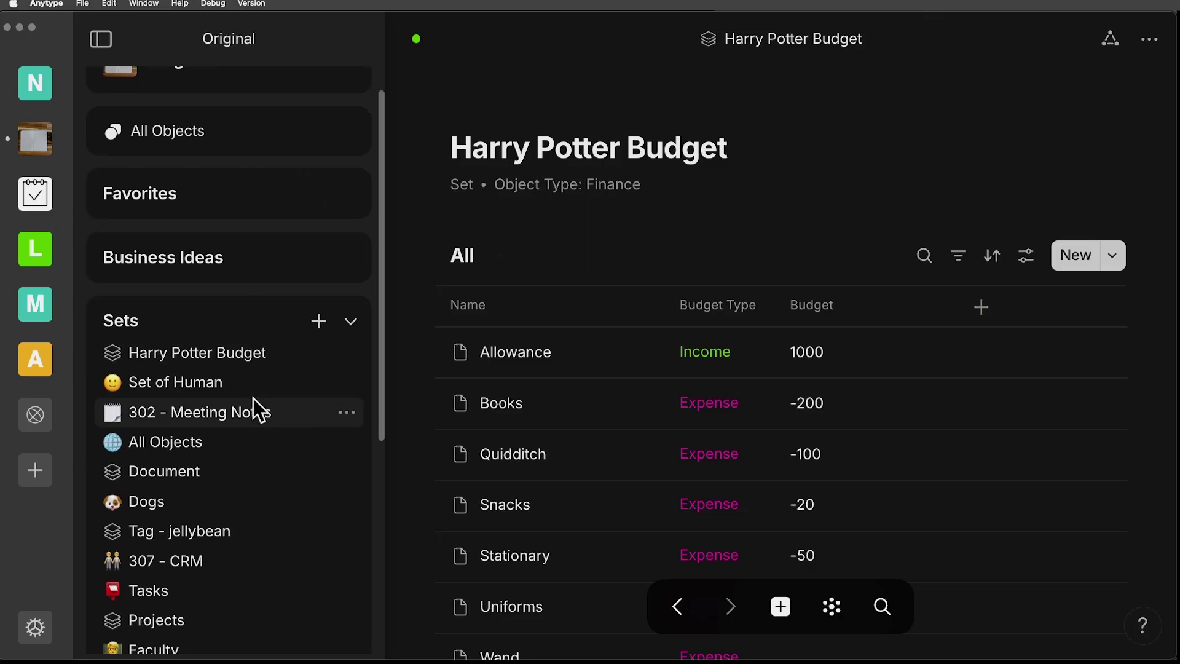
left_click(252, 411)
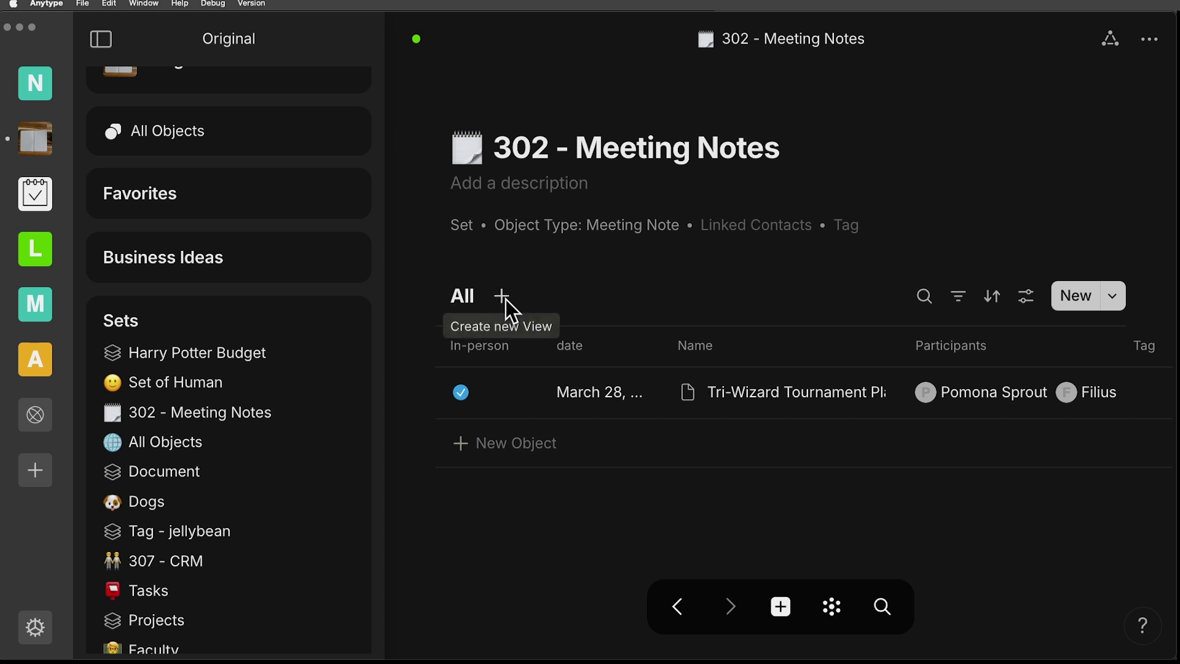
left_click_drag(655, 340, 761, 345)
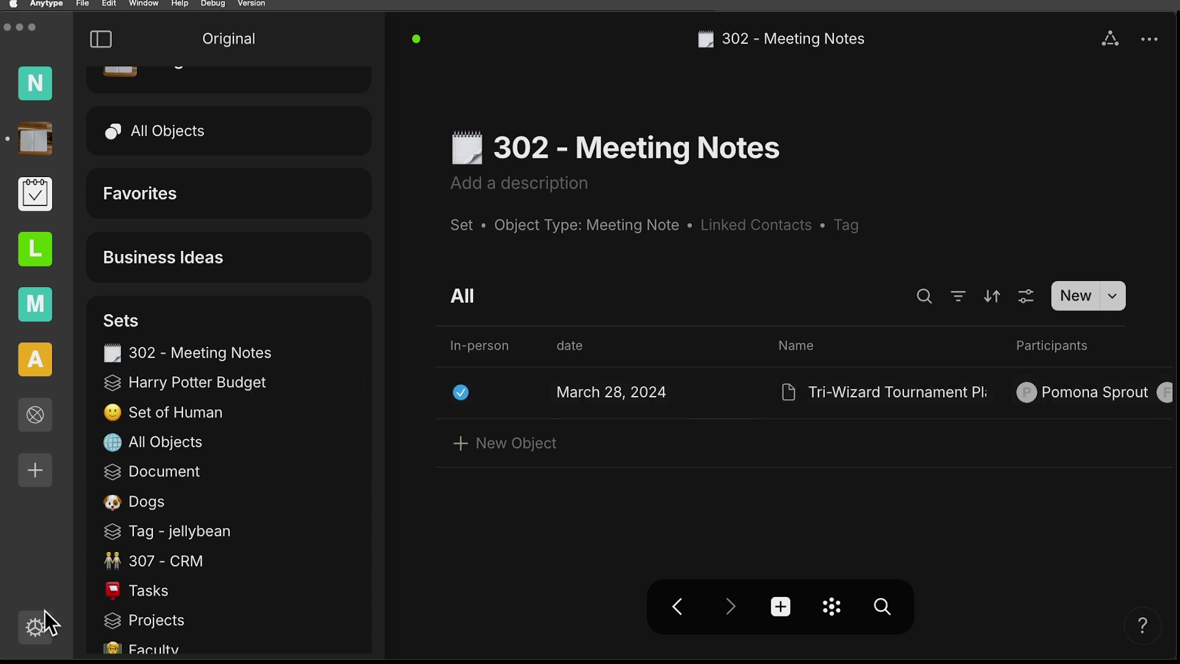
Set the Date format preference to 18.12.2024 style and check the note's date reads 28.03.2024.
left_click(27, 621)
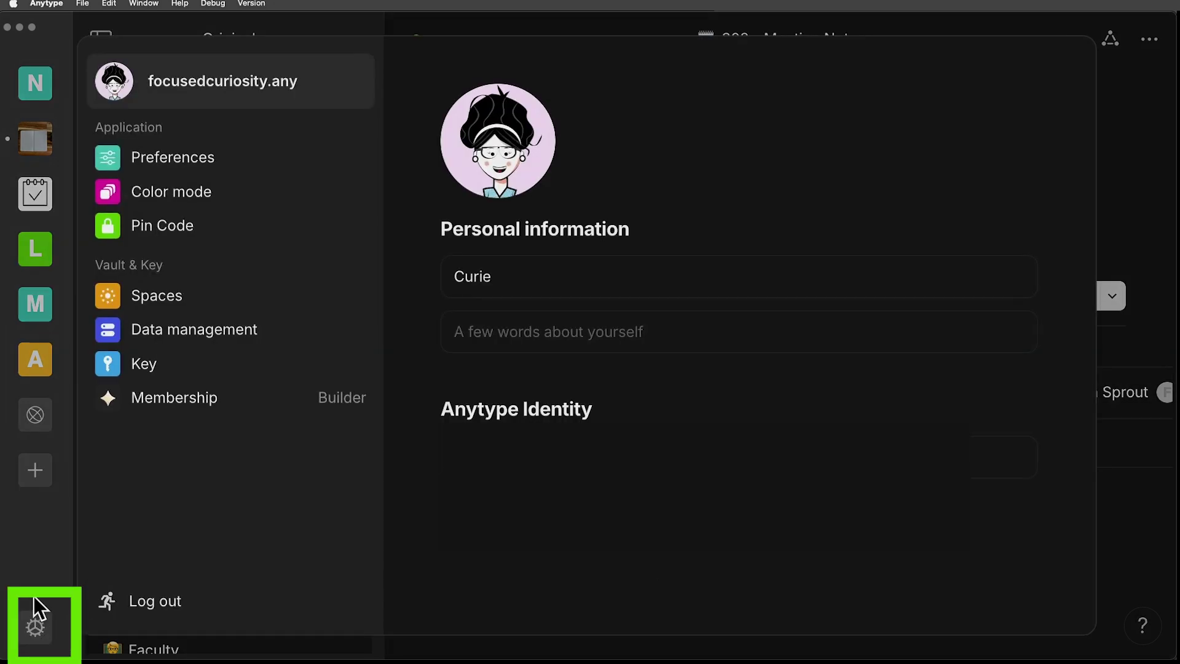
left_click(153, 157)
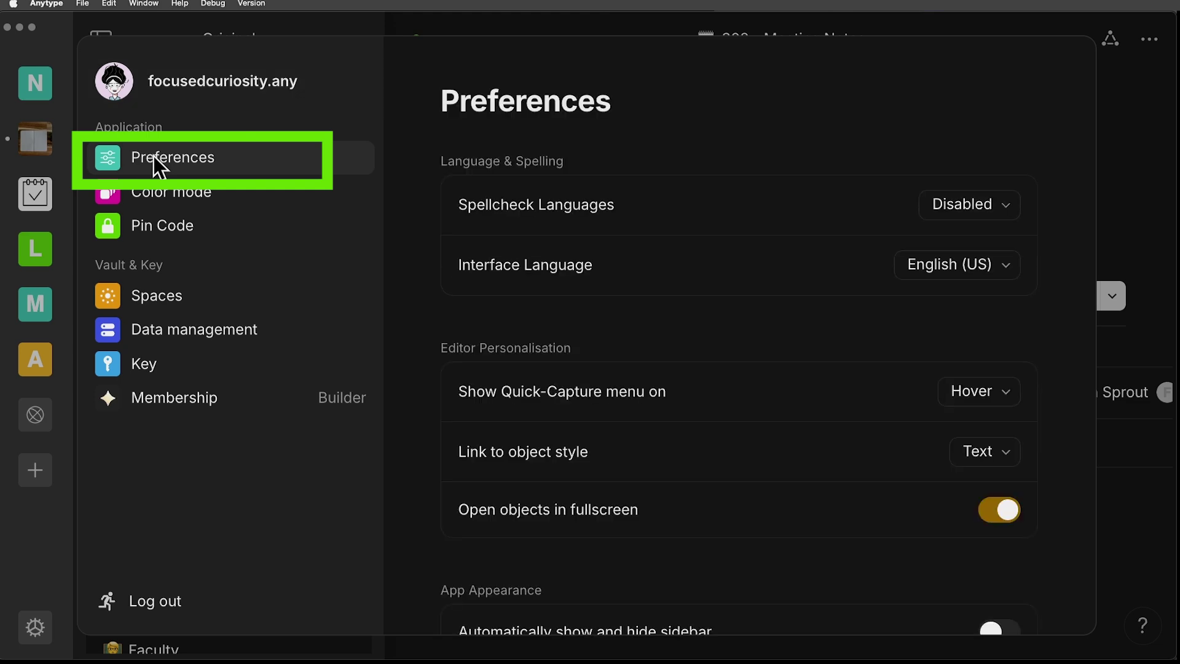
scroll(714, 324, "down", 5)
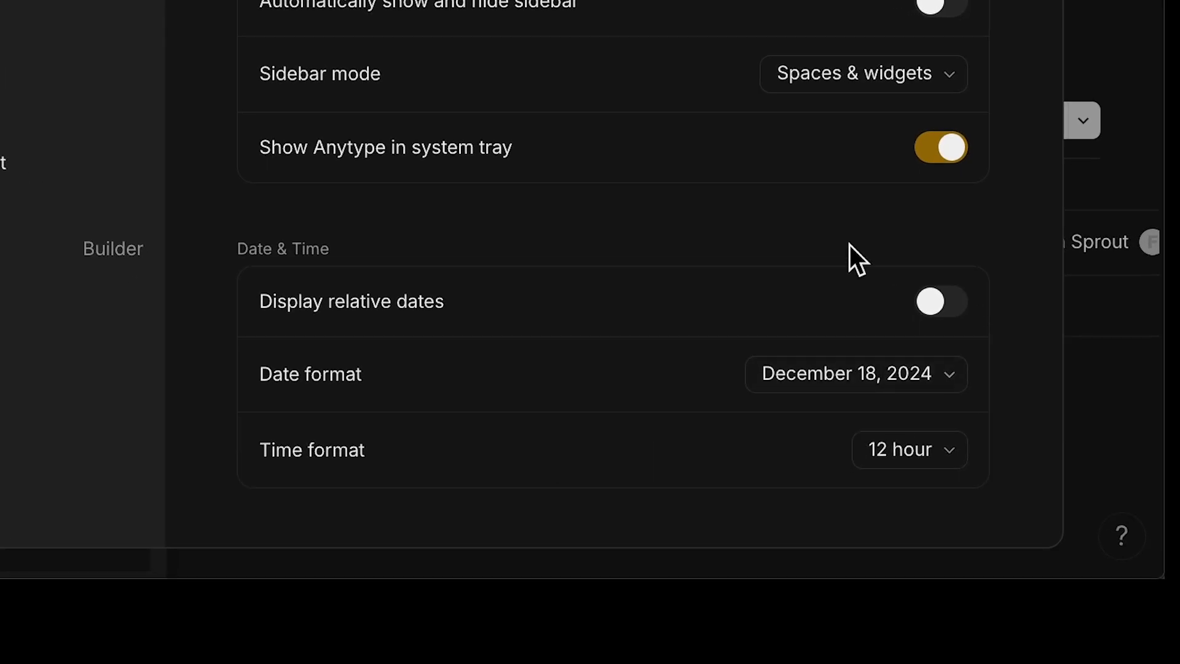
left_click(953, 375)
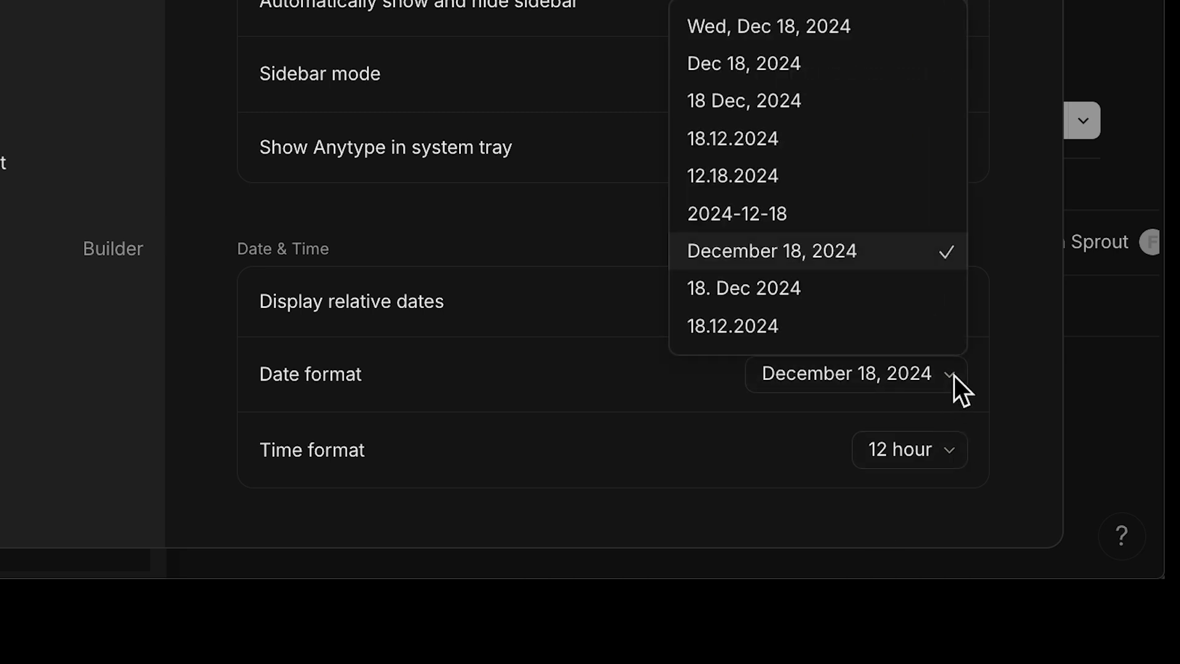
left_click(777, 325)
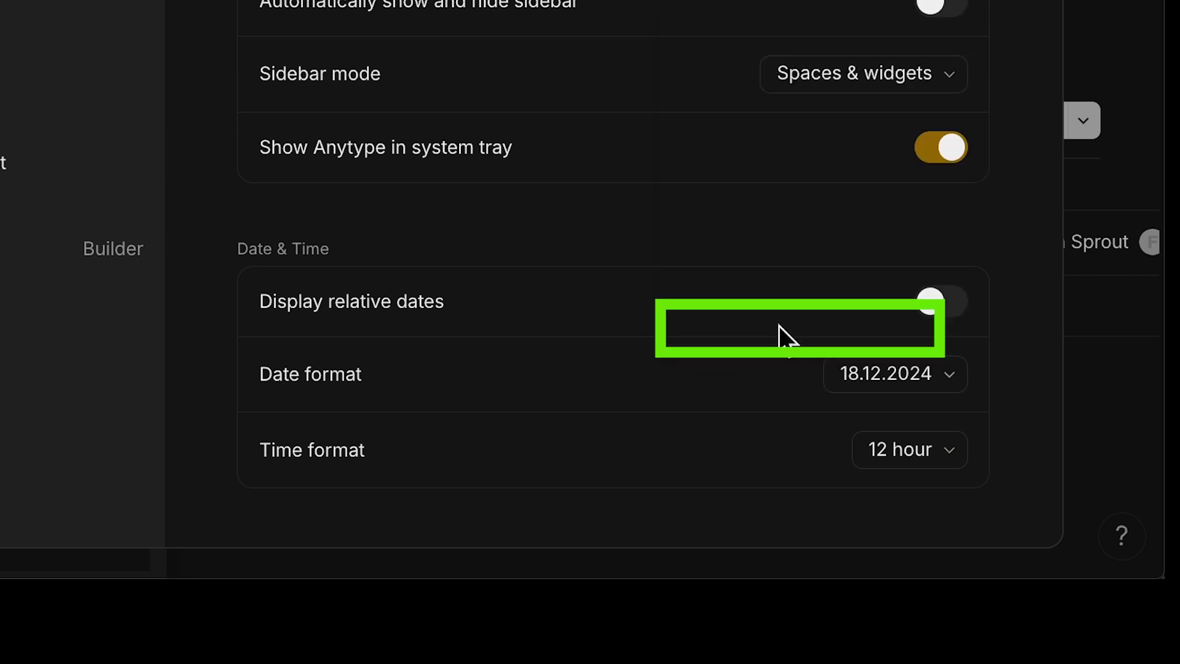
left_click(1097, 401)
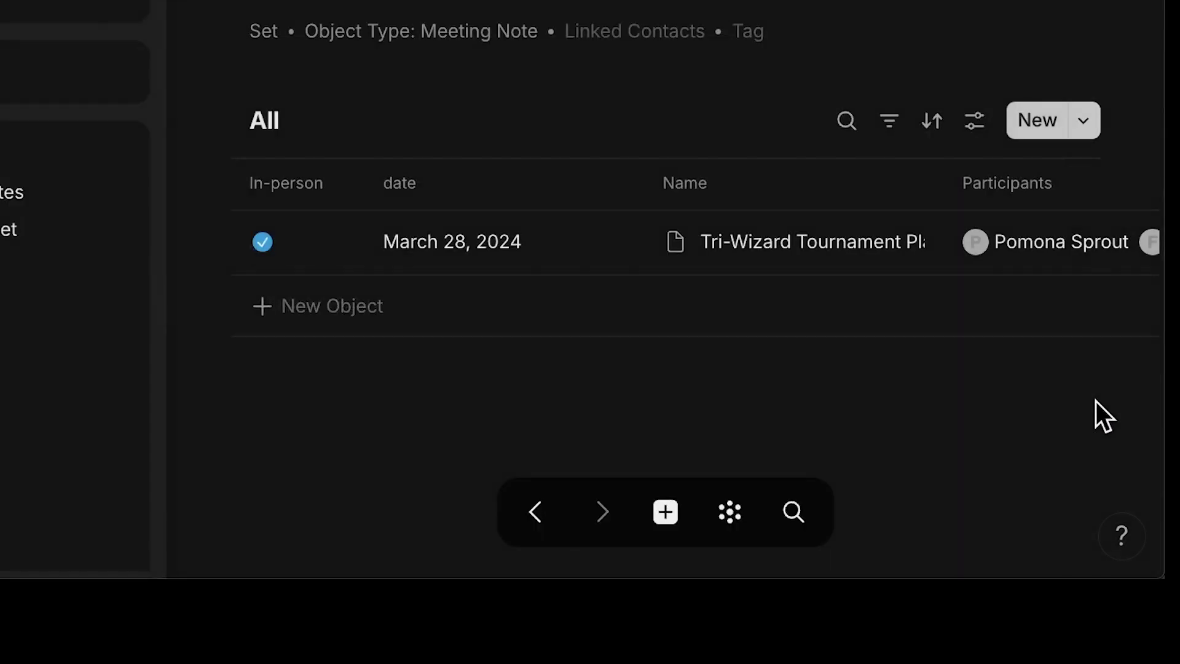
left_click(518, 236)
left_click(496, 382)
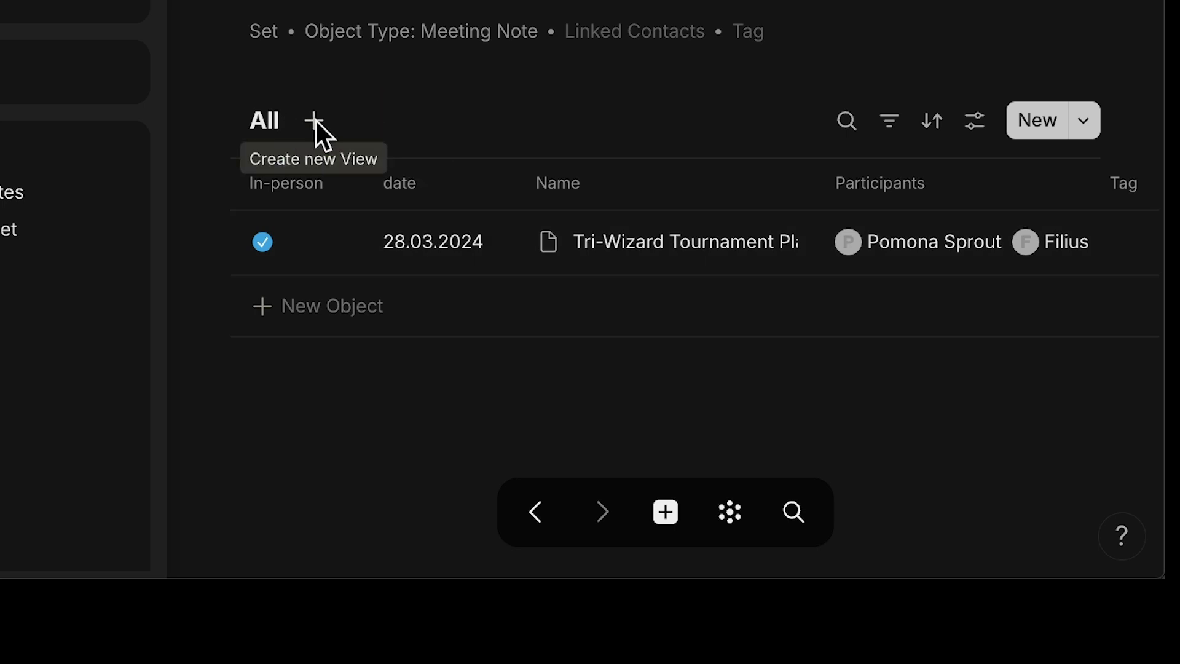
Add a Calendar layout view to the 302 - Meeting Notes set using its Date relation.
left_click(313, 120)
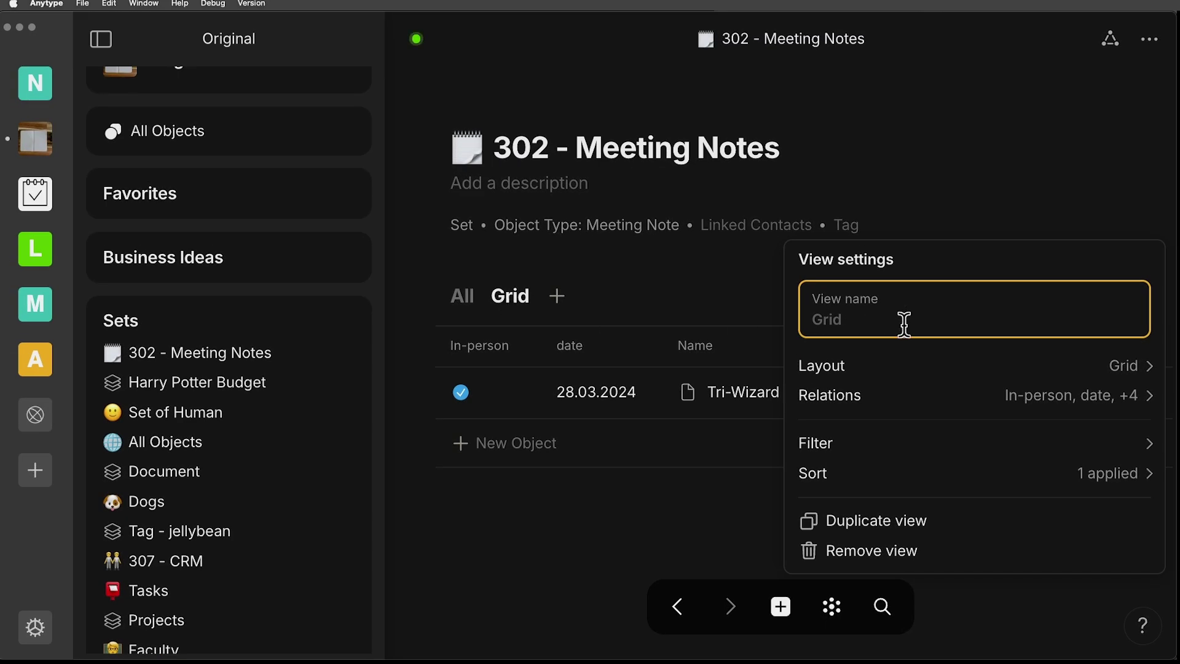
left_click(1135, 366)
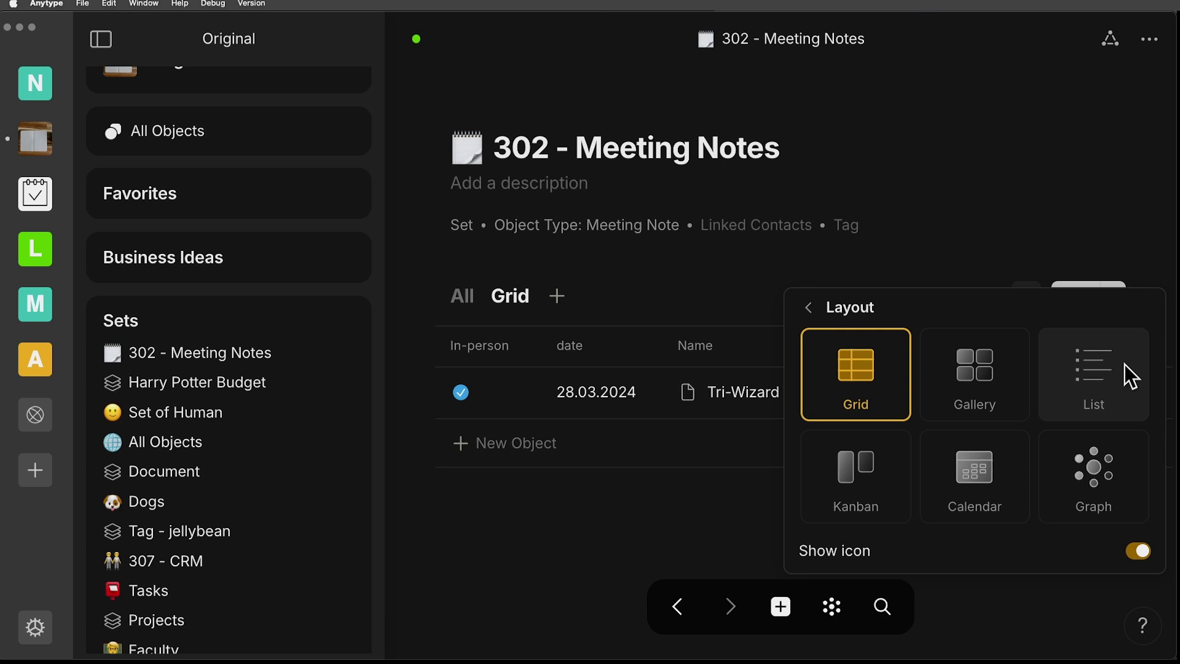
left_click(975, 470)
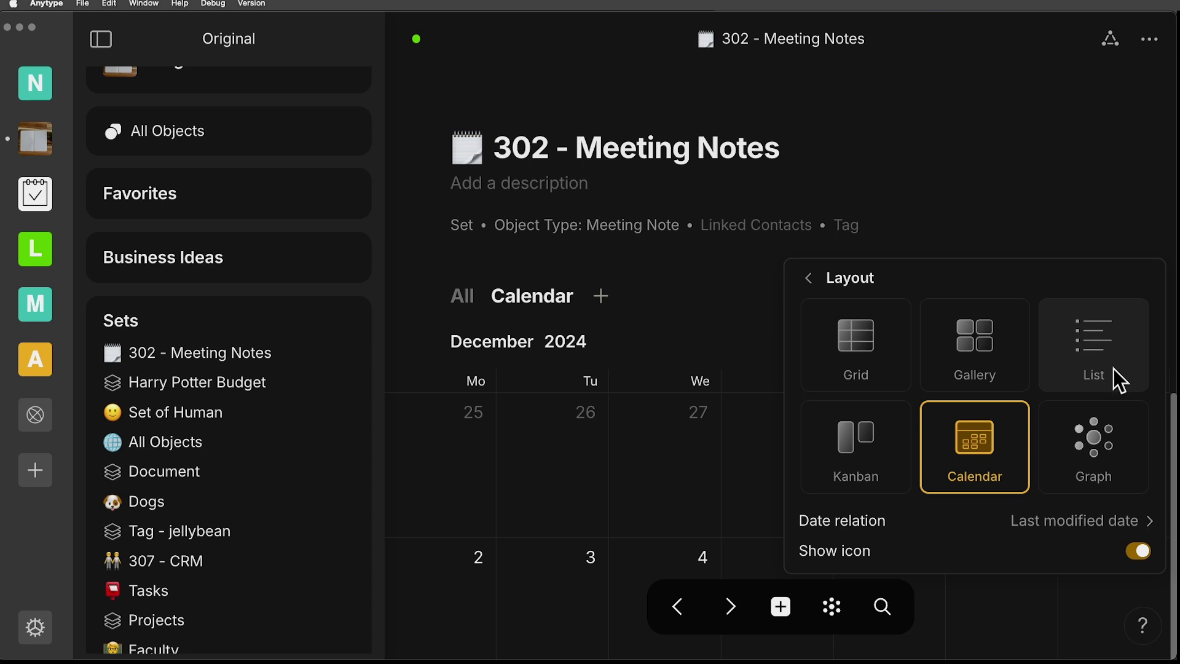
left_click(927, 522)
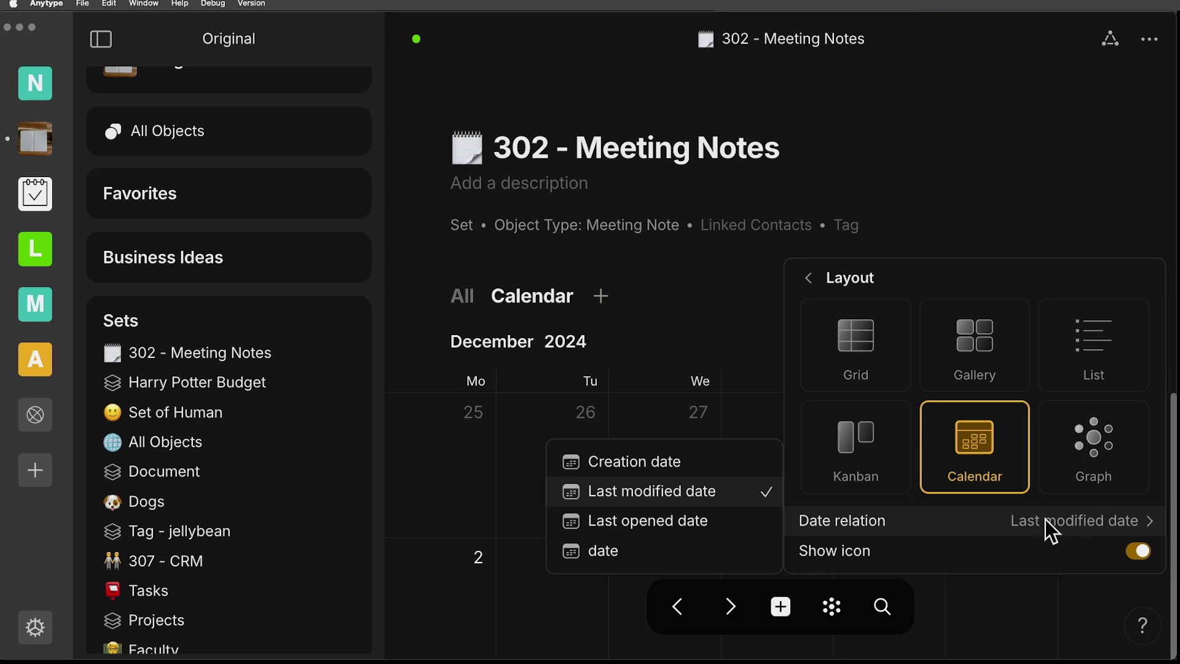
left_click(657, 292)
Open the 18.12.2024 date page and list objects by Last modified date.
scroll(693, 301, "down", 7)
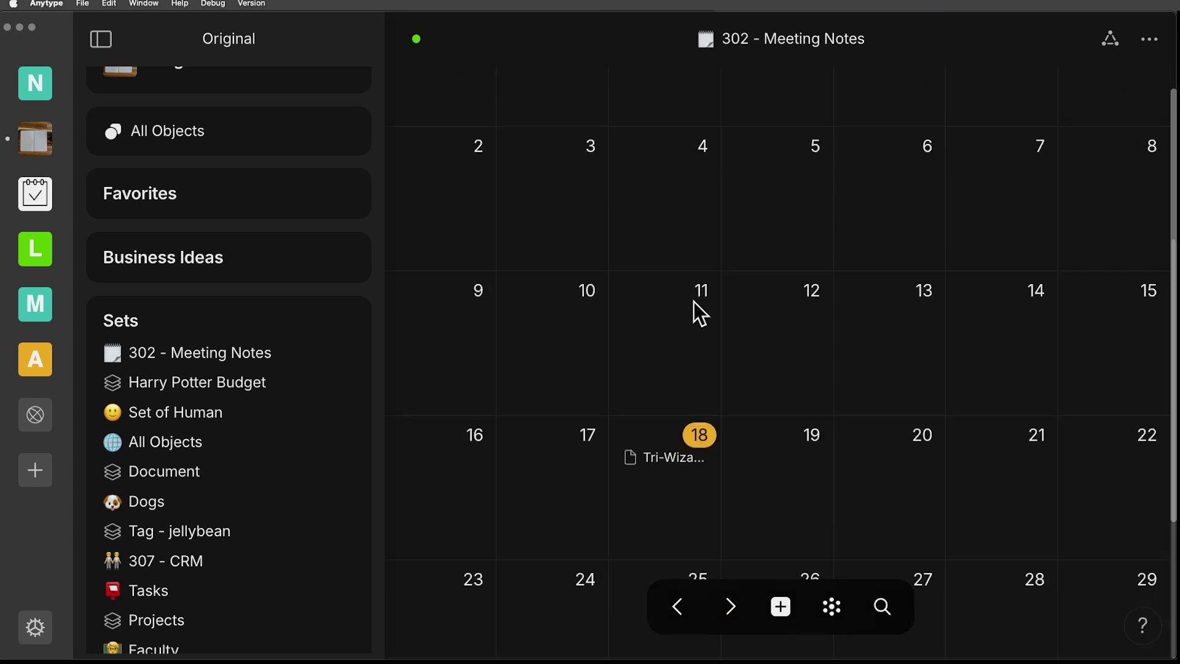
scroll(694, 301, "down", 1)
left_click(701, 375)
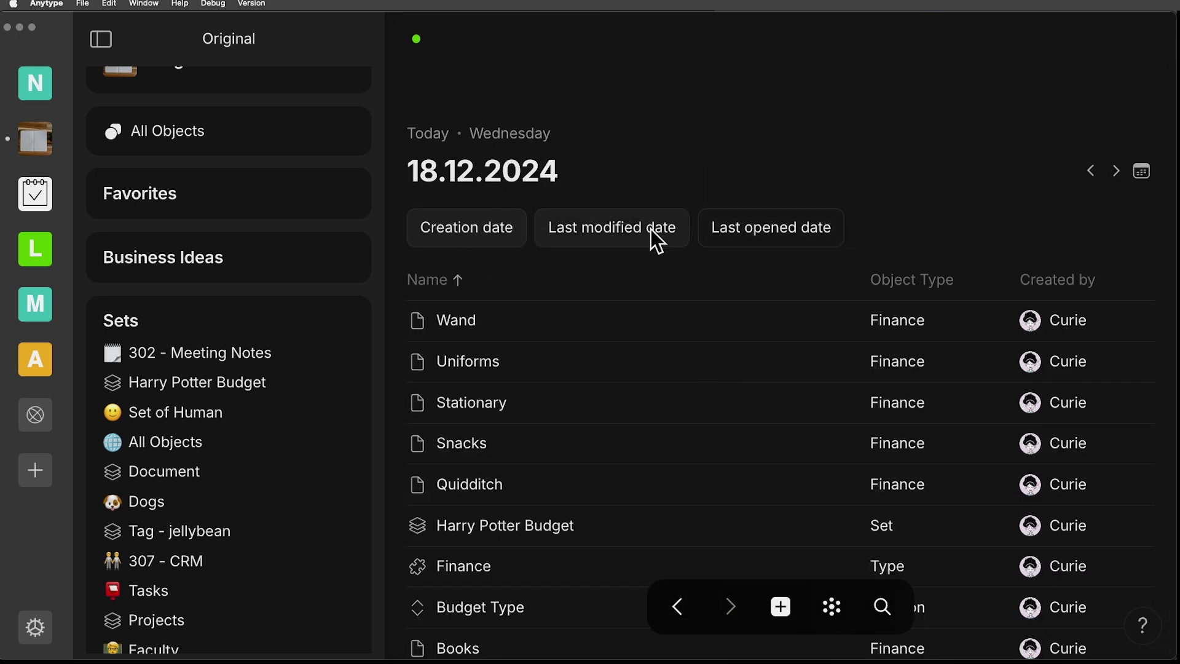
left_click(601, 230)
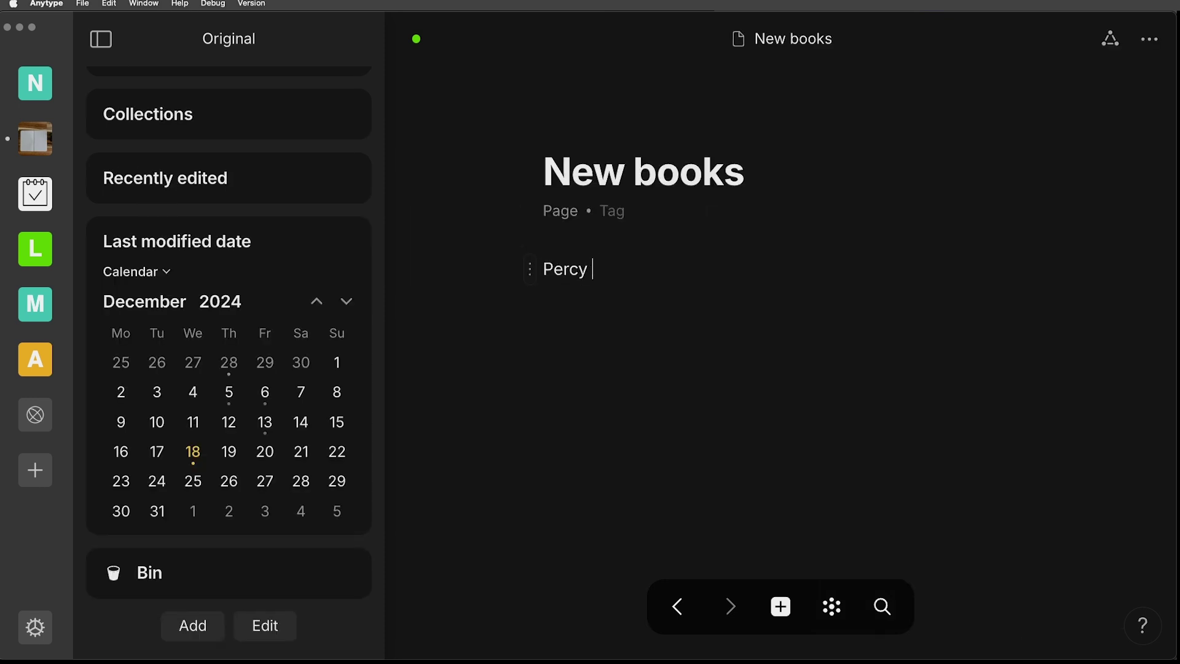
Type 'Jackson - Monster guide releasing on' and insert a date mention for 3 June 2025.
type("Jackson - Monster guide")
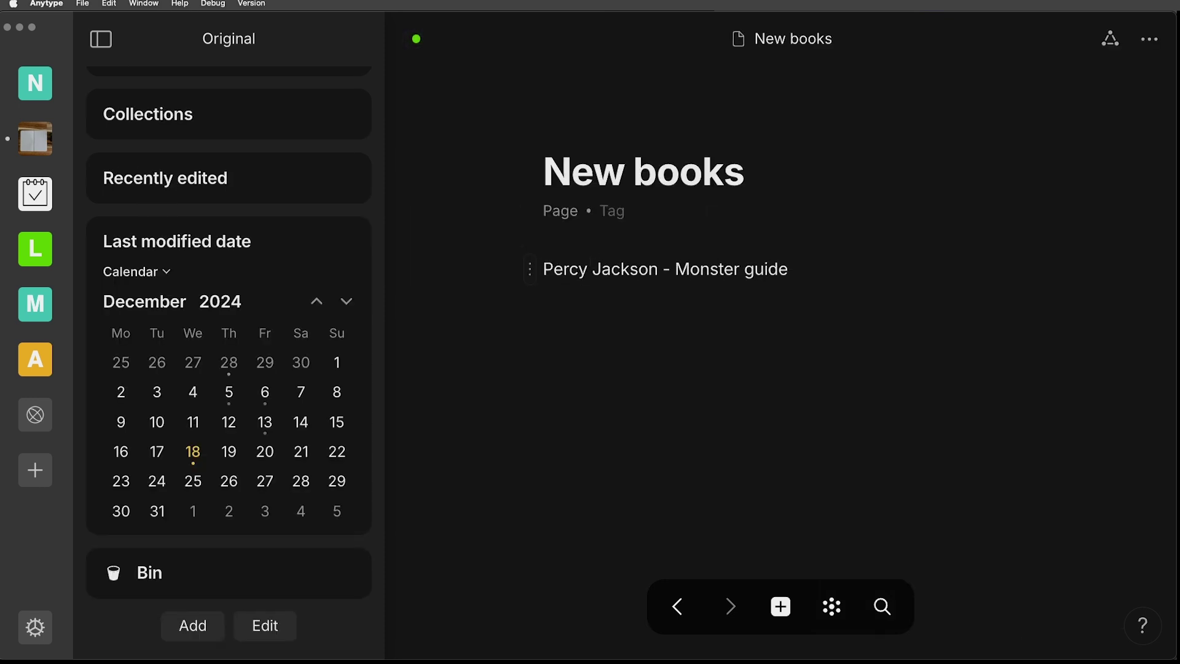
type(" releasing on @")
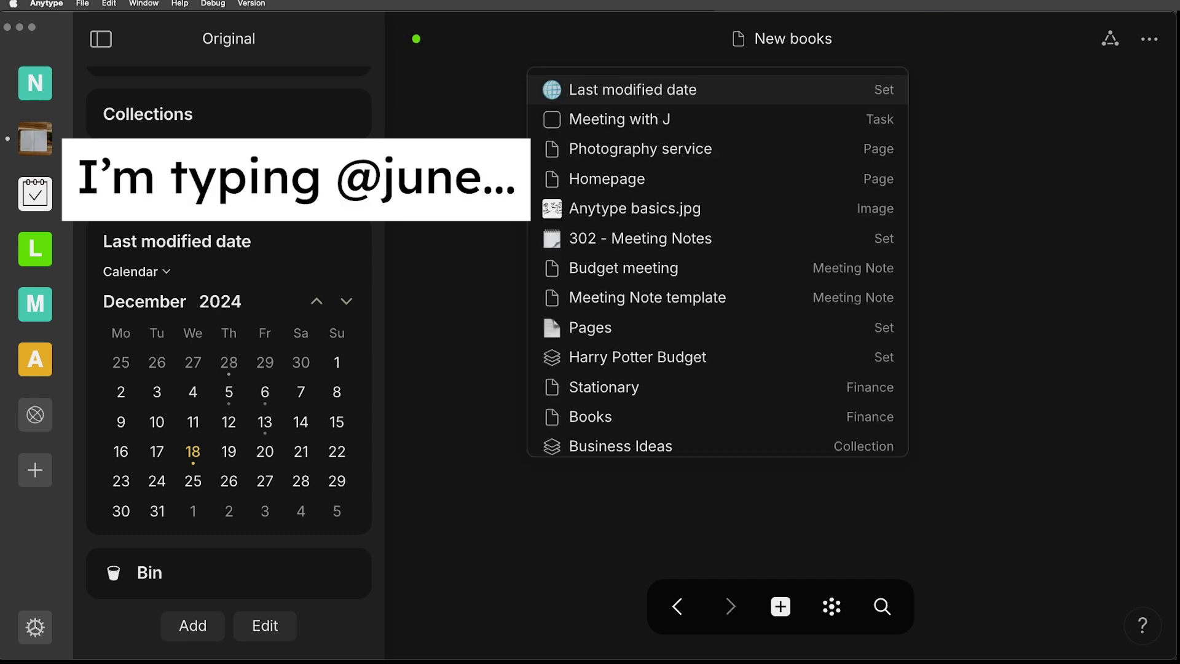
type("2024")
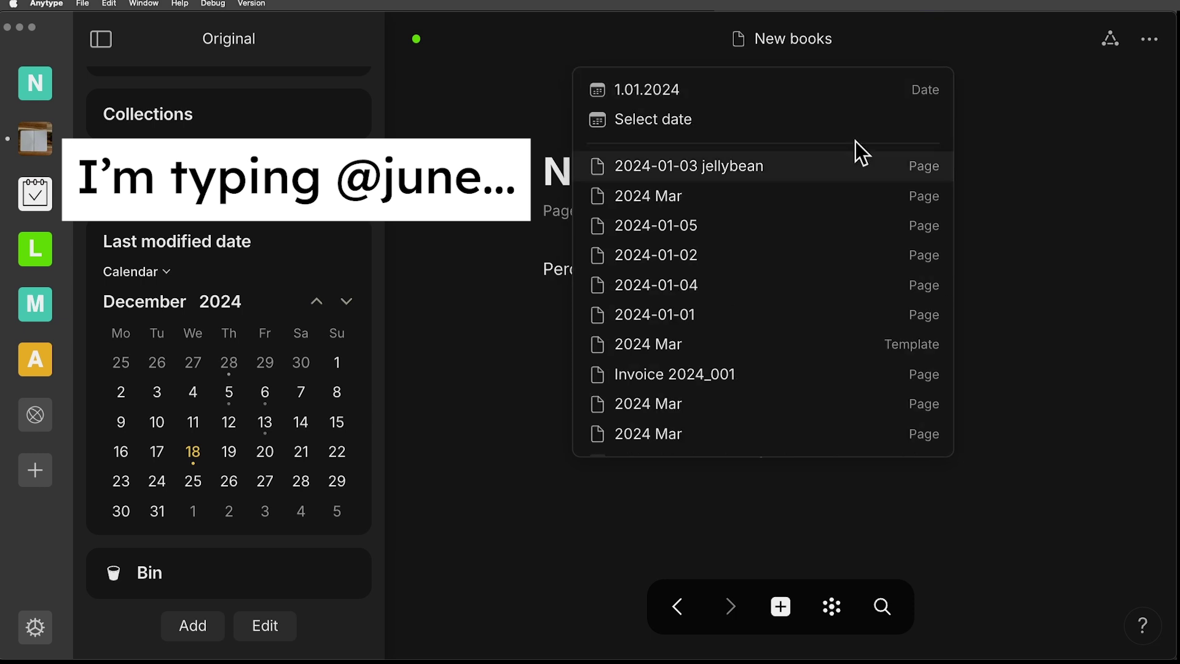
left_click(698, 128)
left_click(738, 159)
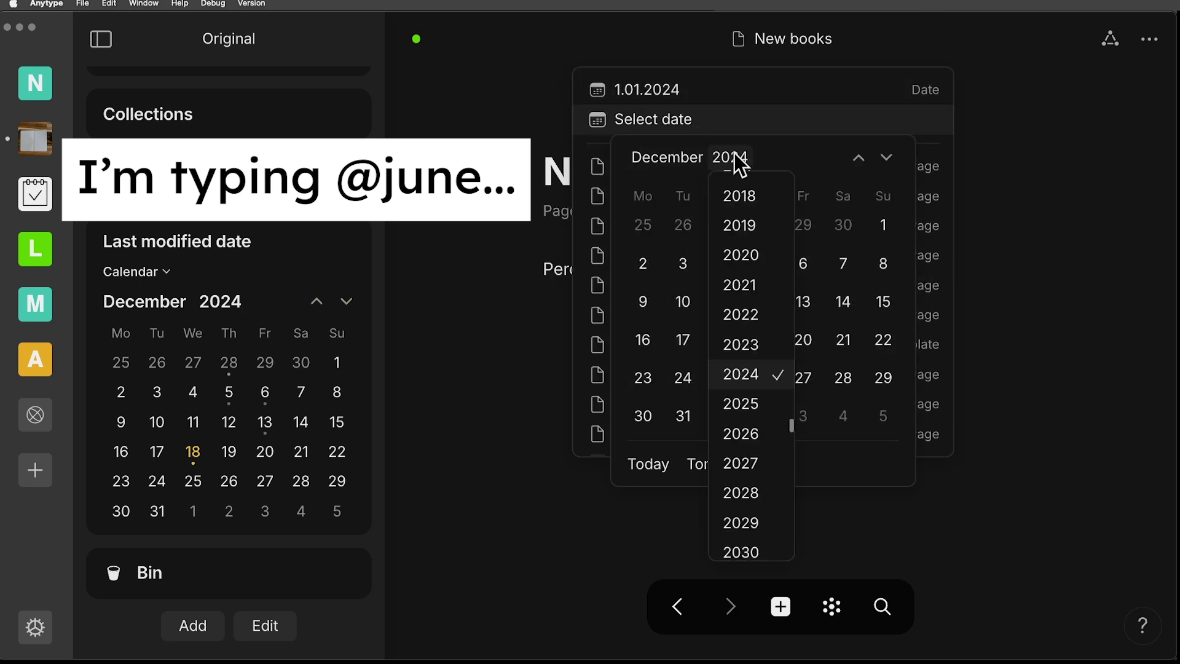
left_click(769, 405)
left_click(666, 154)
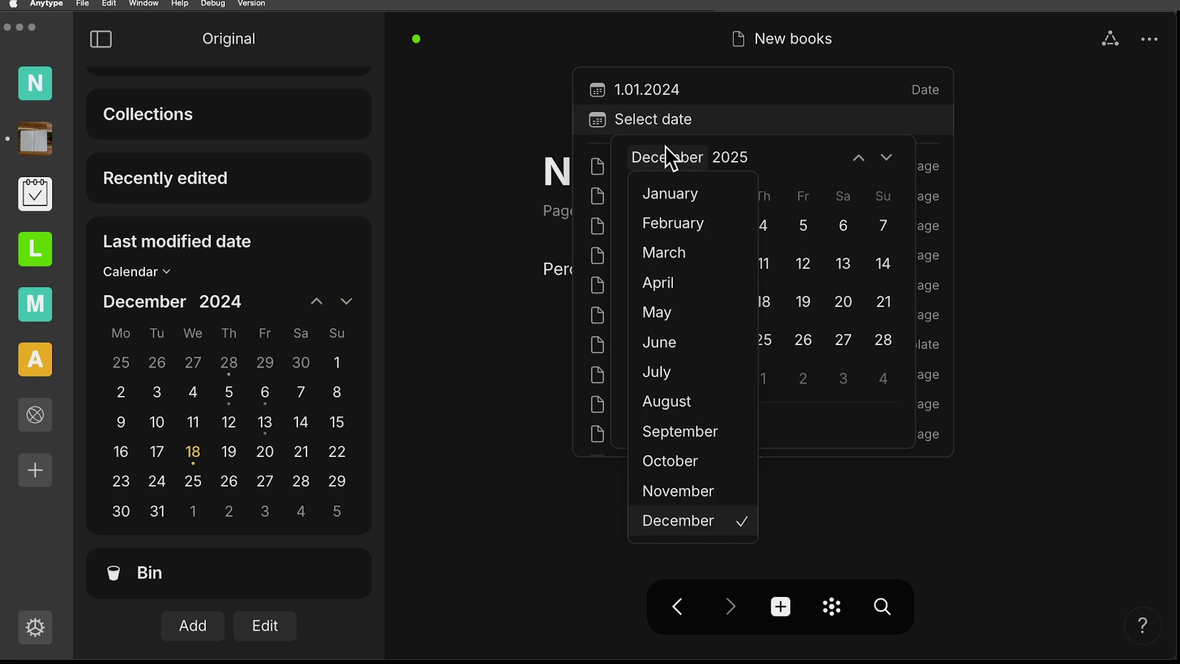
left_click(676, 341)
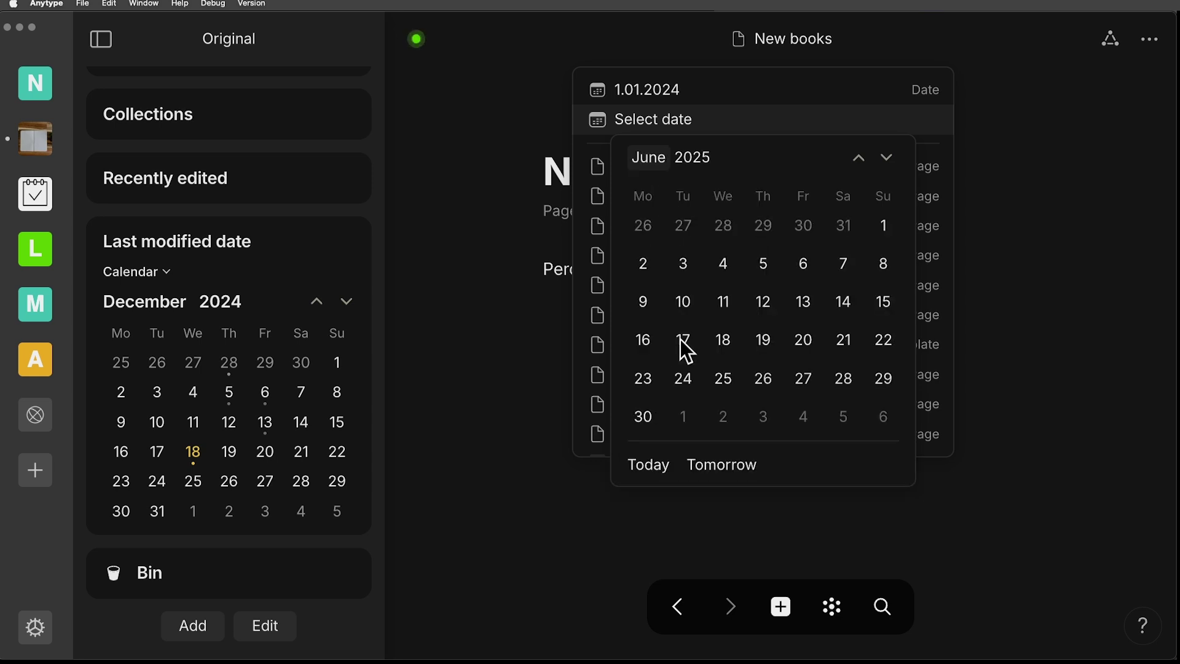
left_click(684, 263)
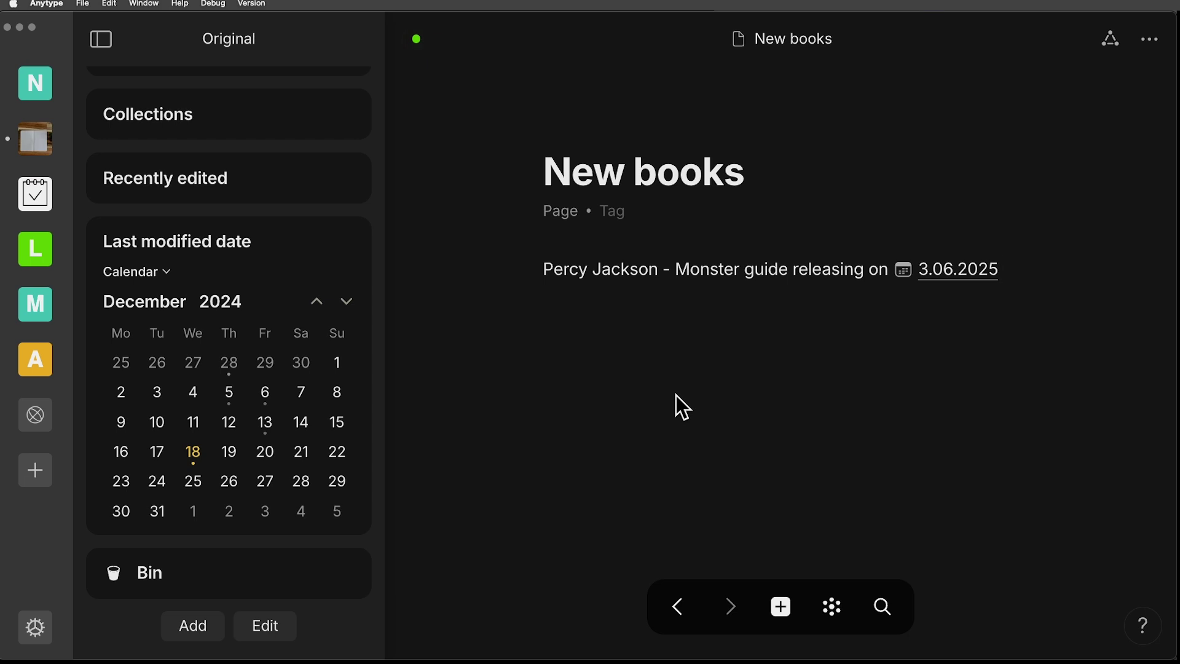
Open the 3.06.2025 date mention to see its date page listing New books.
left_click(975, 271)
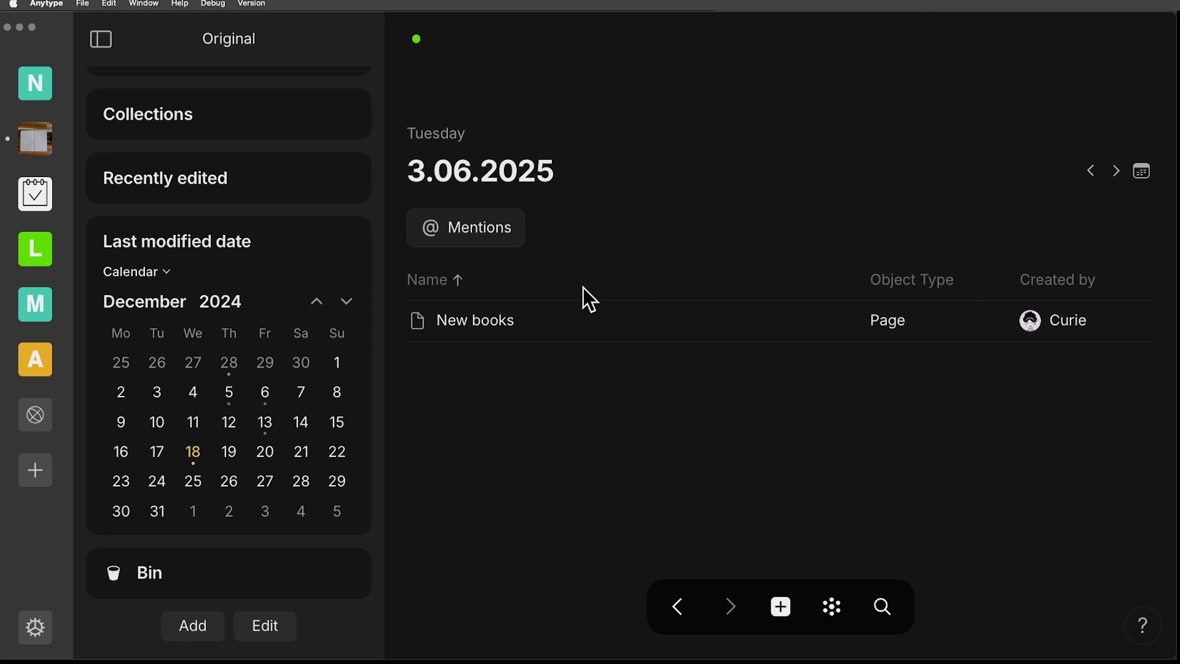